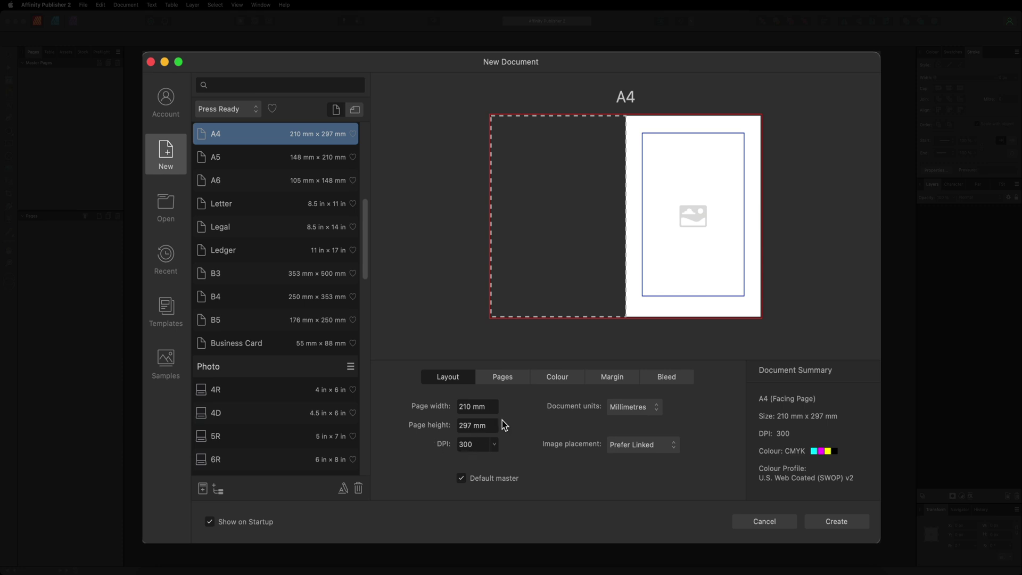
# - Create an A4 document with 7 facing pages starting on the right, and open Master A on the canvas
pyautogui.click(502, 377)
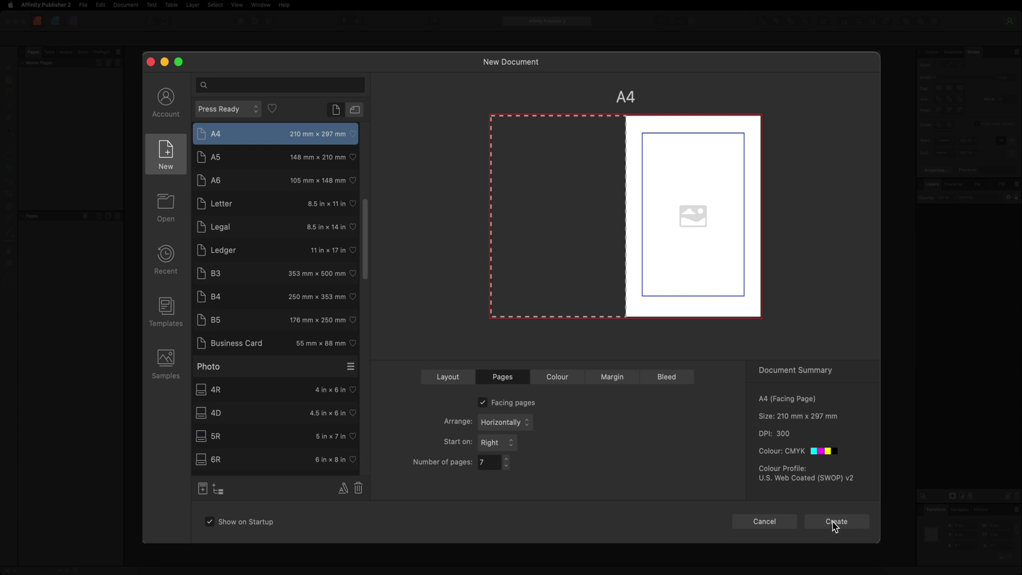
pyautogui.click(848, 521)
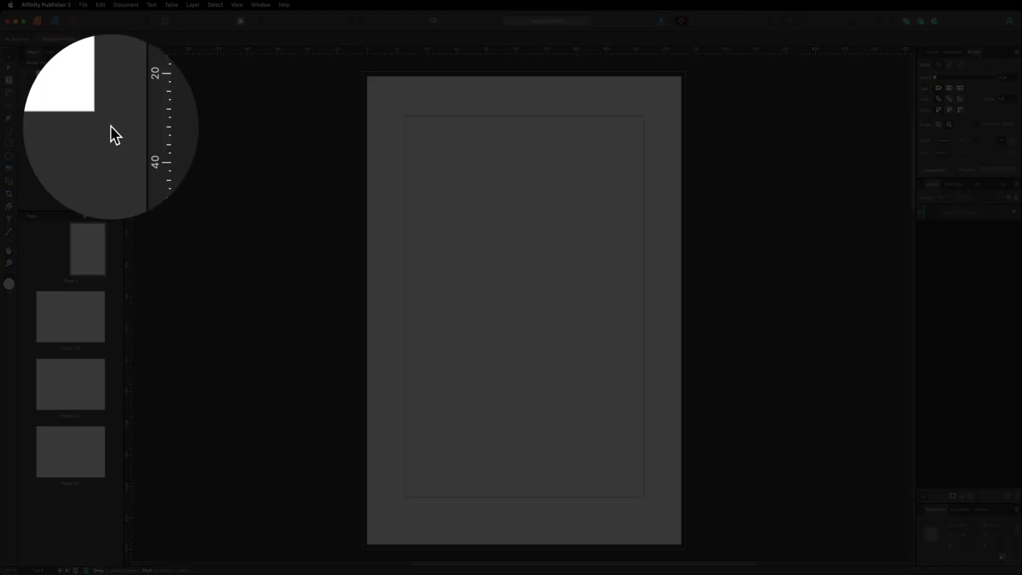
pyautogui.doubleClick(52, 102)
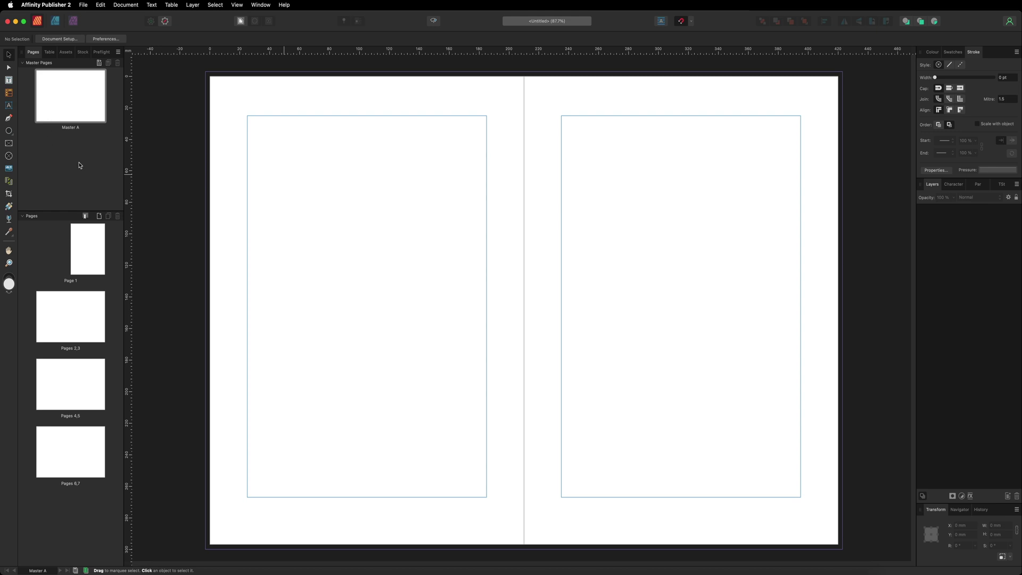
pyautogui.moveTo(247, 116); pyautogui.dragTo(486, 496)
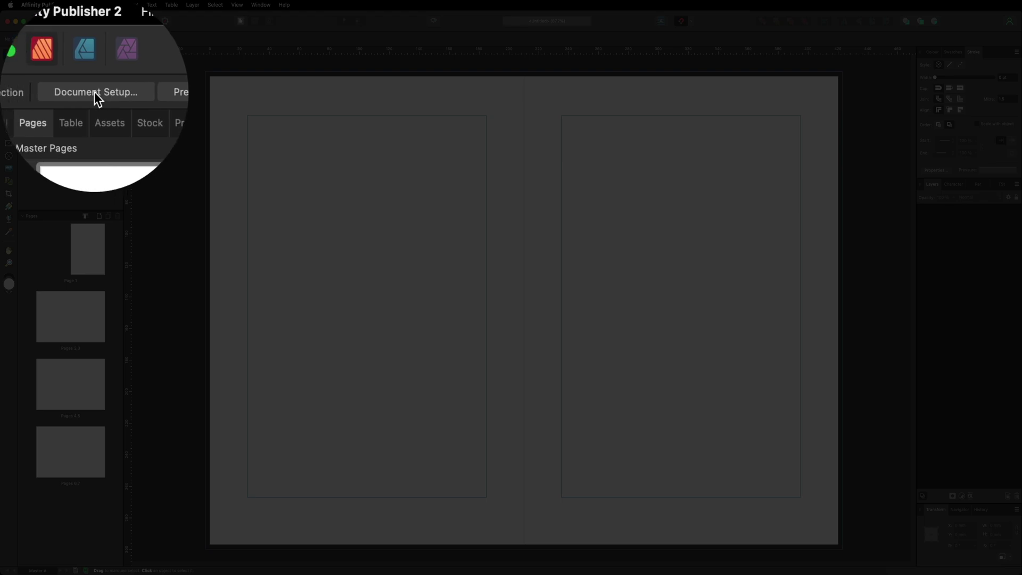
# - Set the whole document's margins to 10 mm inner, 3.5 mm outer, 3.5 mm top and 5 mm bottom
pyautogui.click(59, 38)
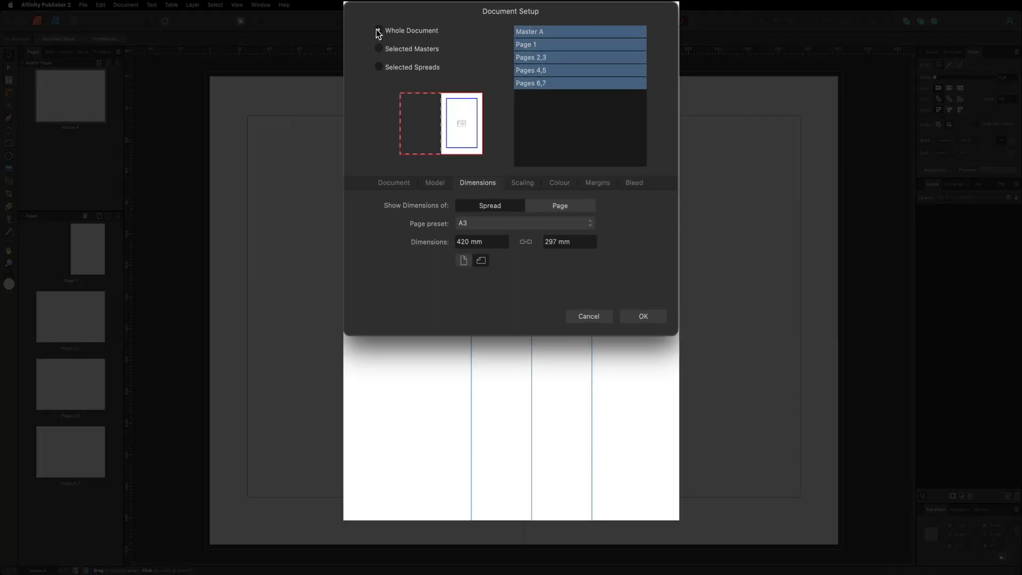
pyautogui.click(604, 184)
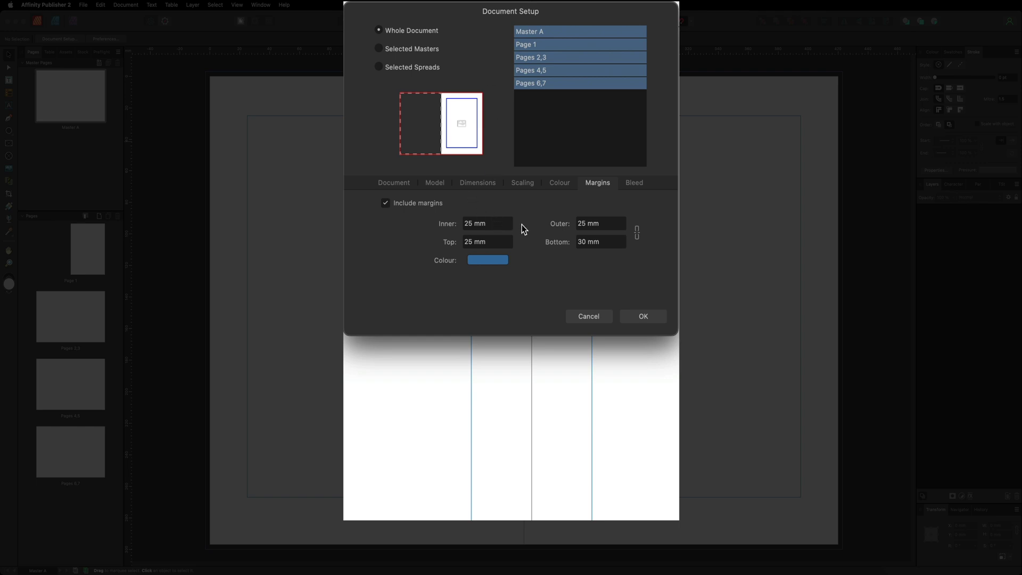
pyautogui.click(595, 228)
pyautogui.write('3.5')
pyautogui.click(495, 244)
pyautogui.write('3.5')
pyautogui.click(588, 244)
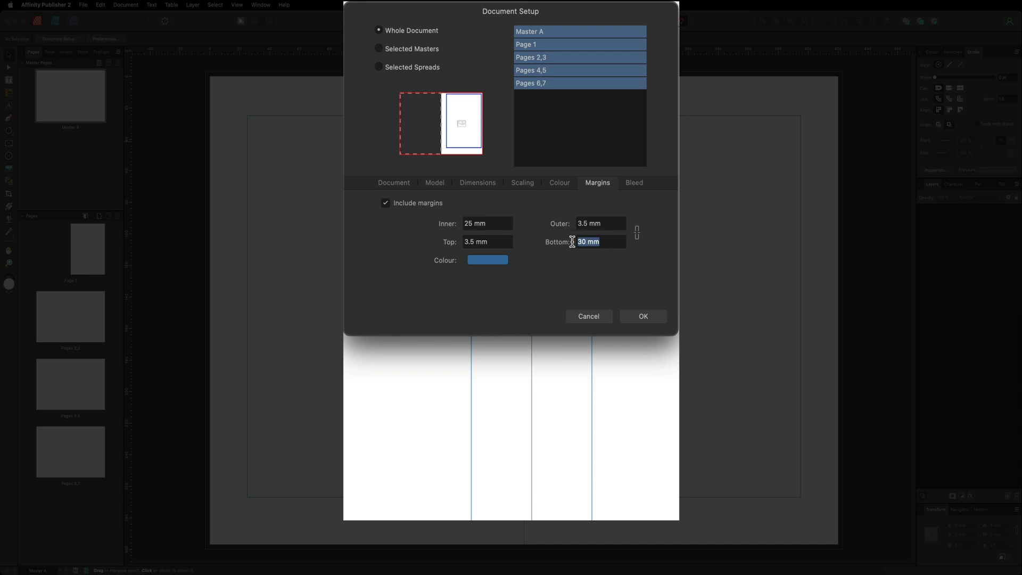
pyautogui.write('5')
pyautogui.click(475, 223)
pyautogui.write('10')
pyautogui.press('Tab')
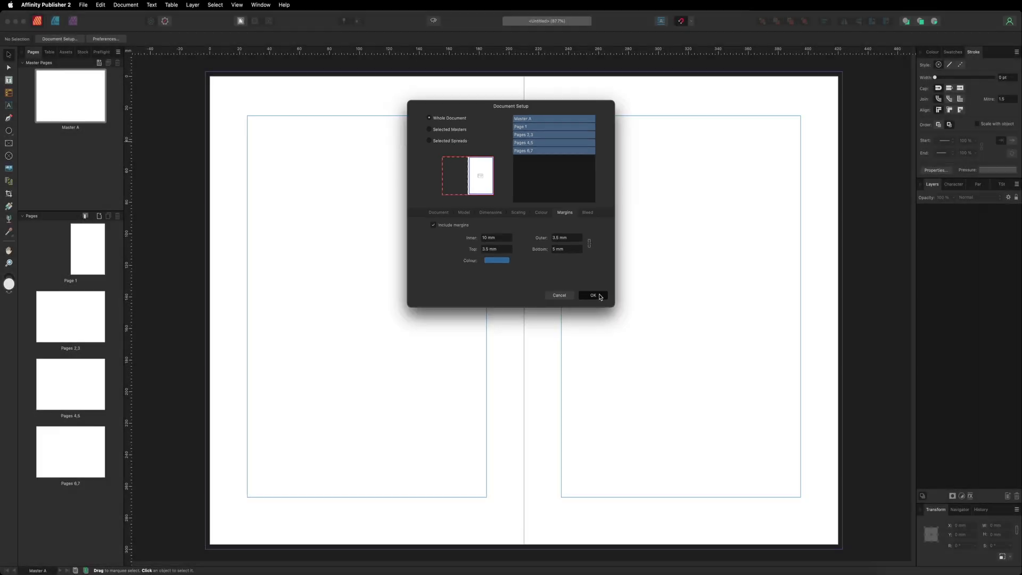
pyautogui.click(653, 317)
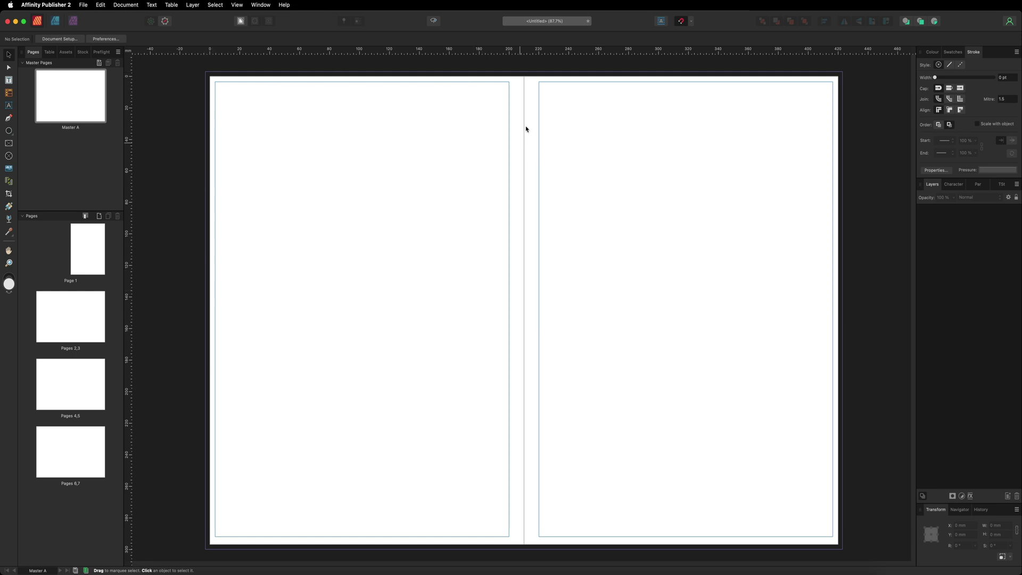
# - Increase the inner margin of the whole document to 15 mm in the document setup
pyautogui.moveTo(508, 82); pyautogui.dragTo(525, 461)
pyautogui.click(57, 38)
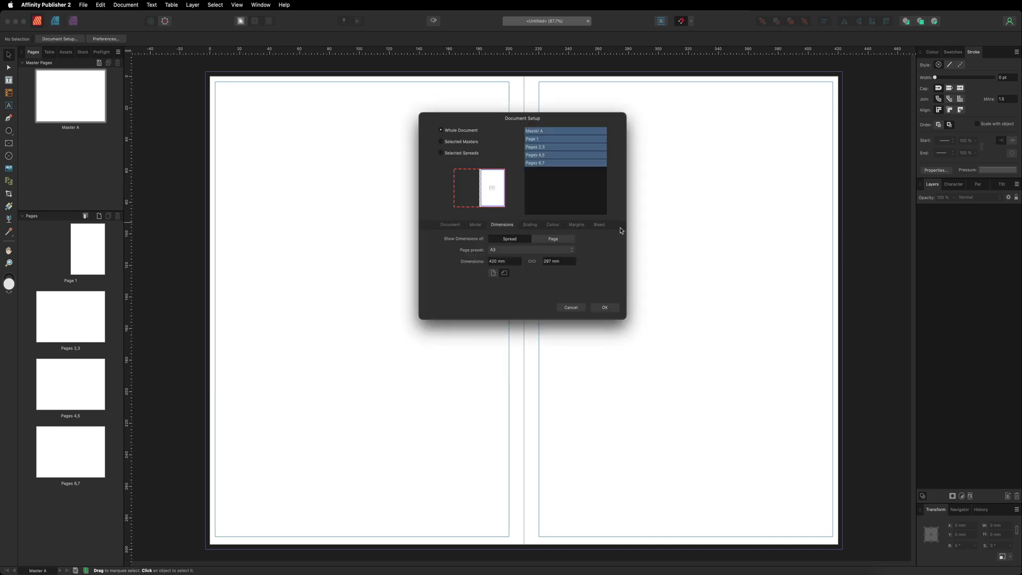
pyautogui.click(577, 226)
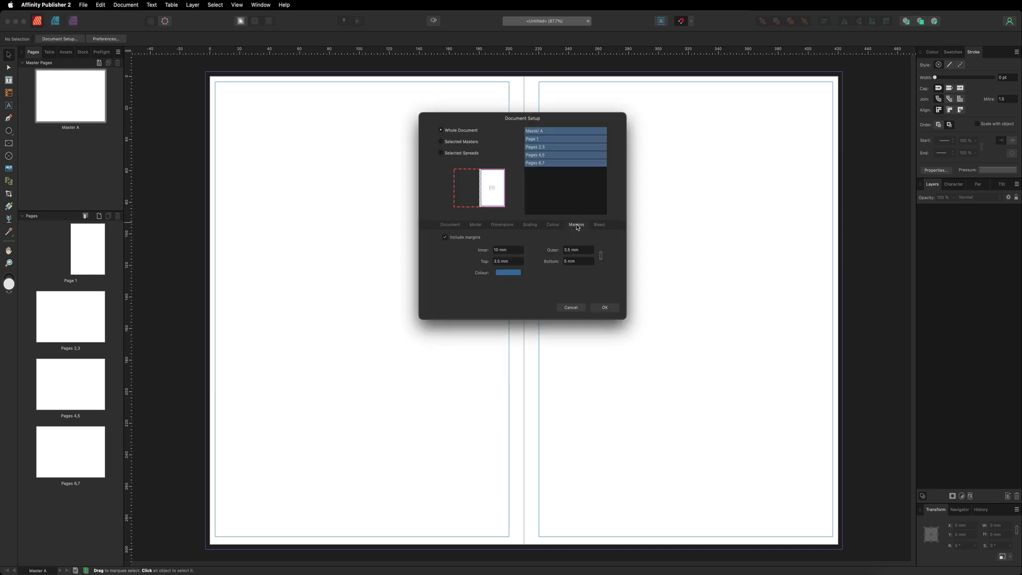
pyautogui.click(483, 249)
pyautogui.write('1')
pyautogui.click(604, 309)
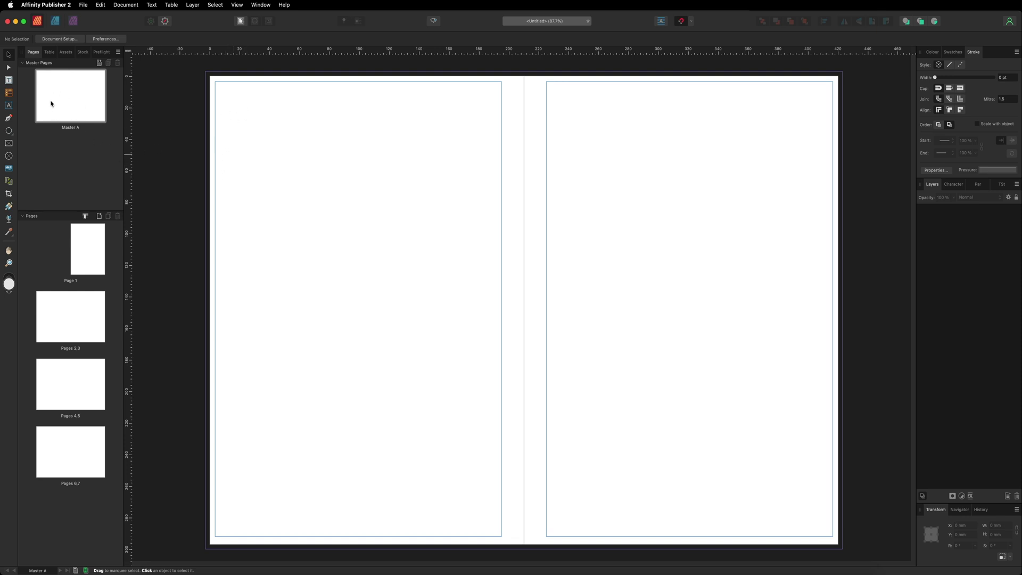
# - Go to page 1 and show the stock image library
pyautogui.doubleClick(86, 247)
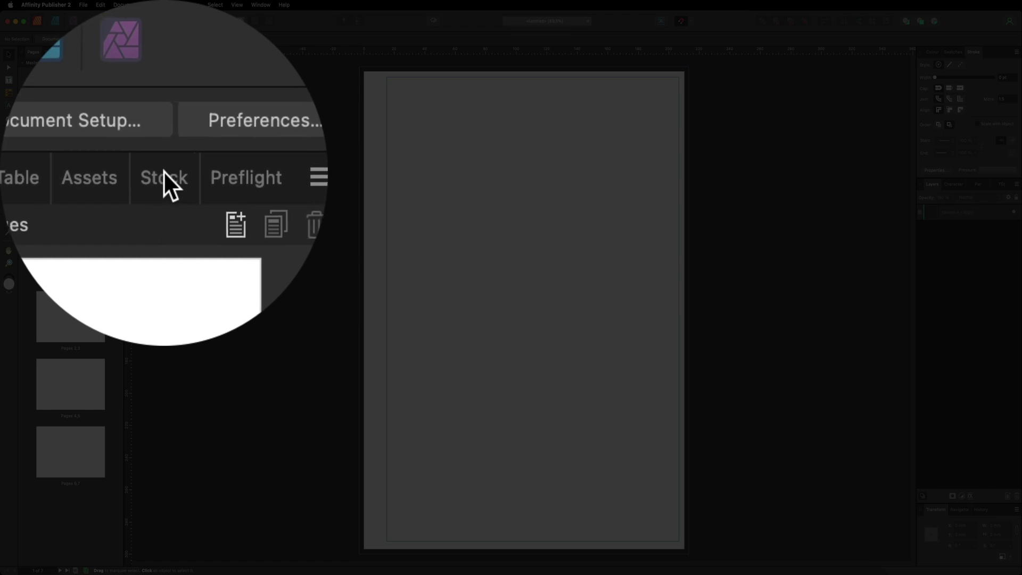
pyautogui.click(163, 171)
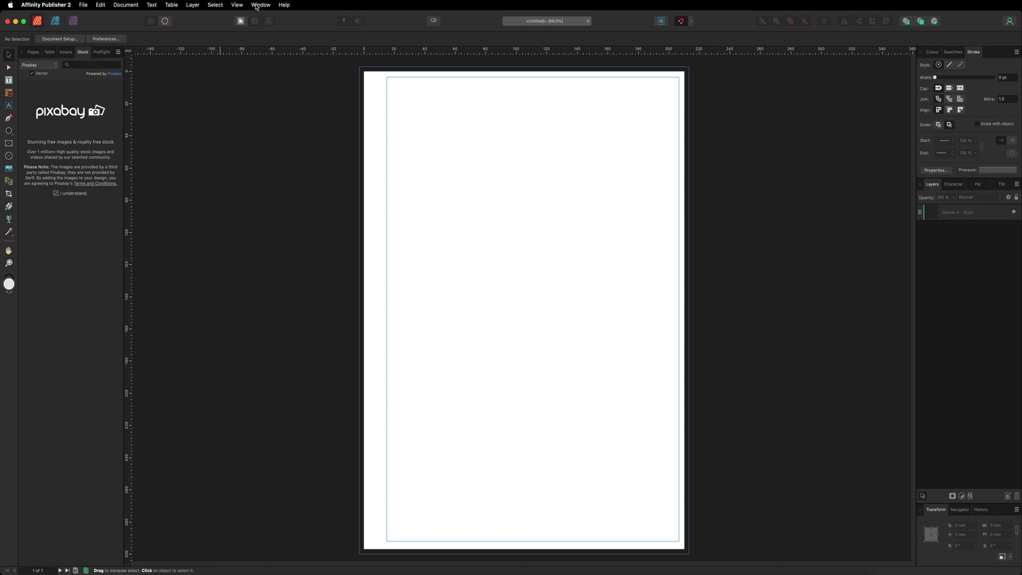
pyautogui.click(257, 5)
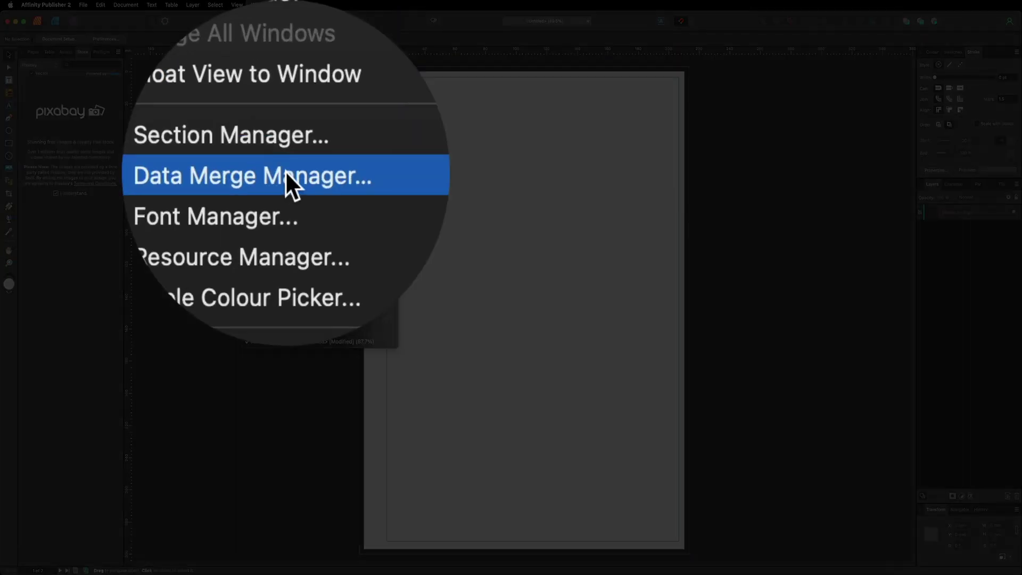
pyautogui.moveTo(213, 273)
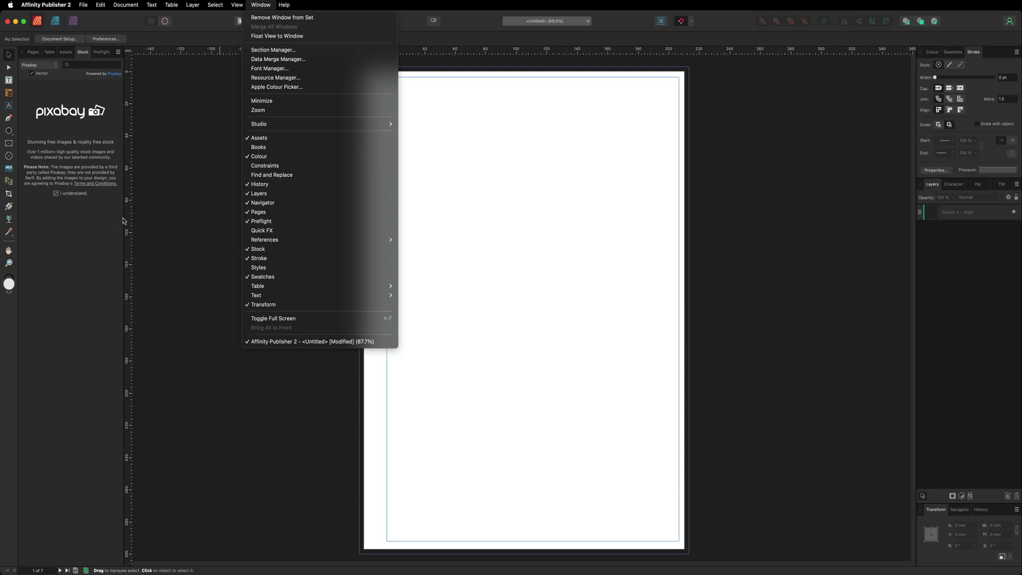
pyautogui.click(75, 229)
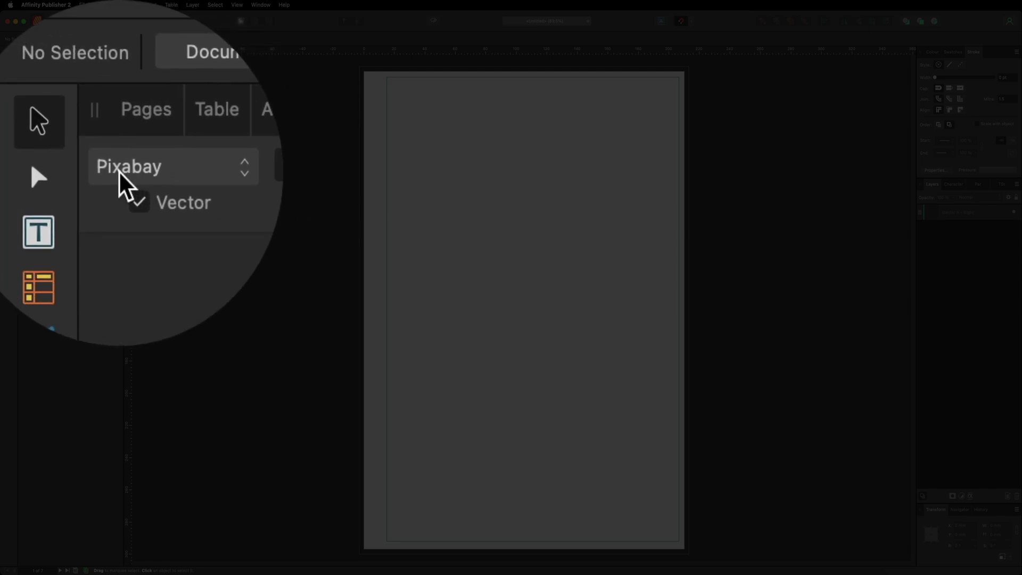
# - Search Pixabay for "colouring book" images with the Vector option on, and browse the results
pyautogui.click(119, 173)
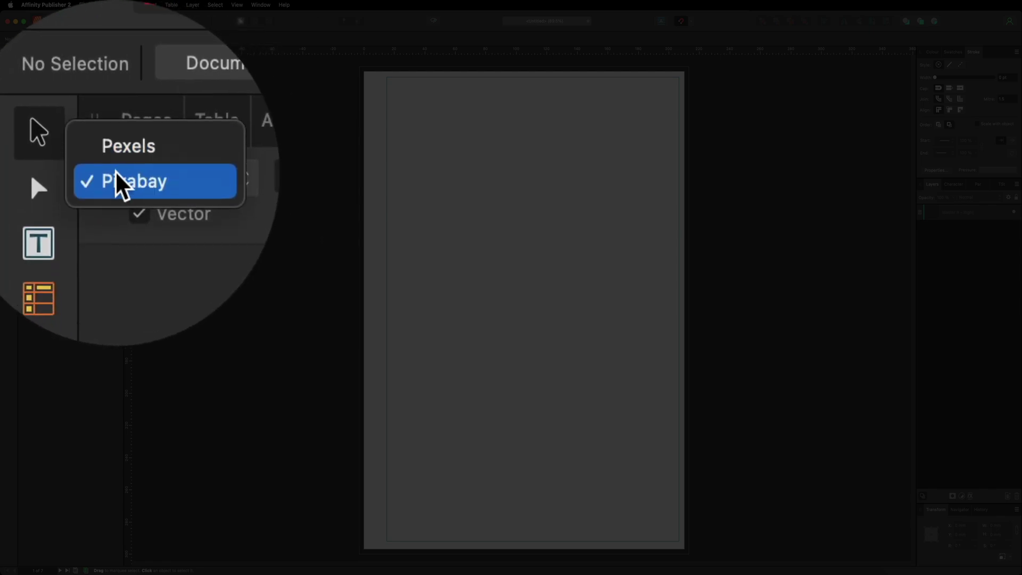
pyautogui.click(115, 171)
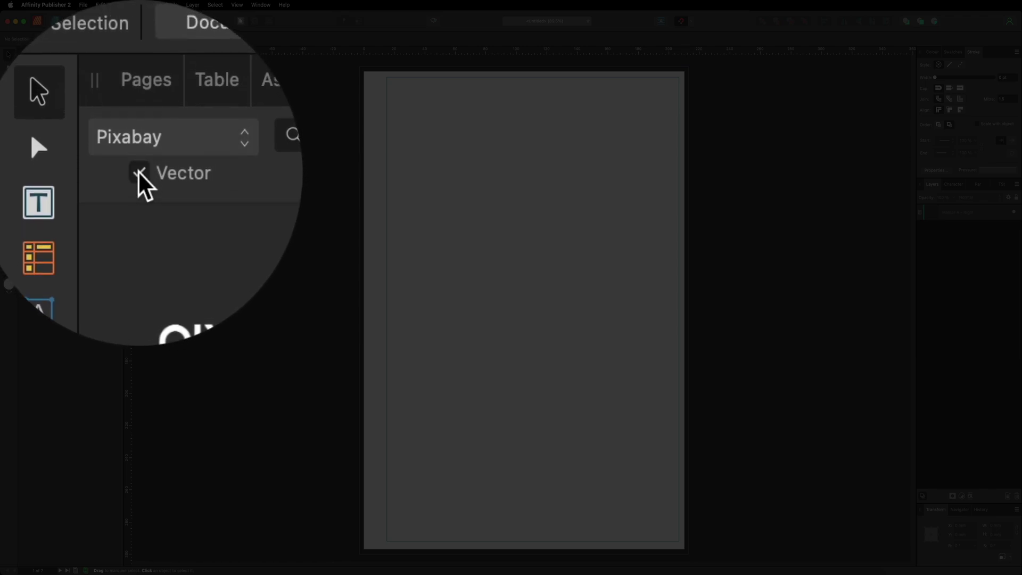
pyautogui.click(165, 172)
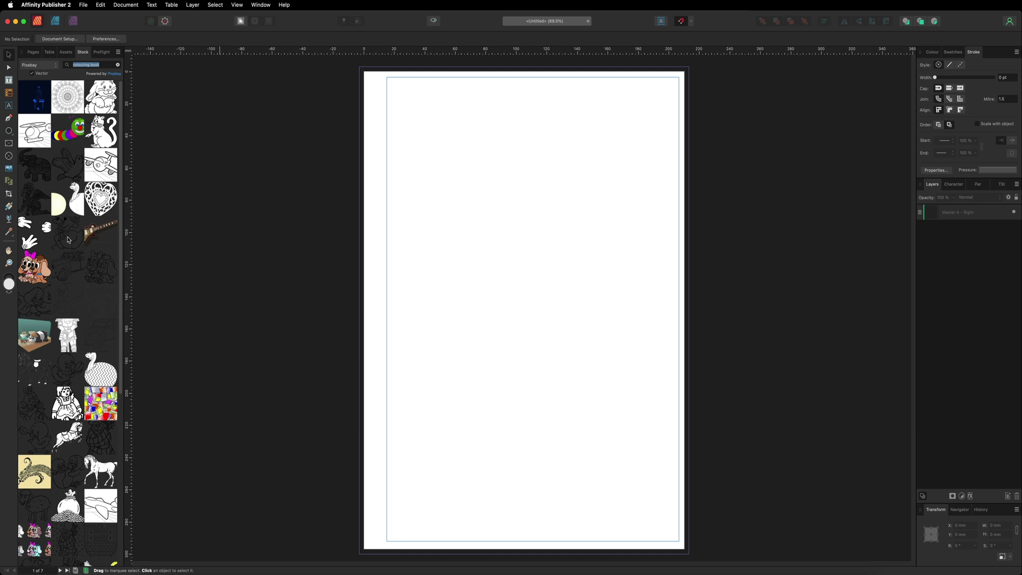
pyautogui.scroll(-5, 68, 241)
pyautogui.scroll(-15, 68, 241)
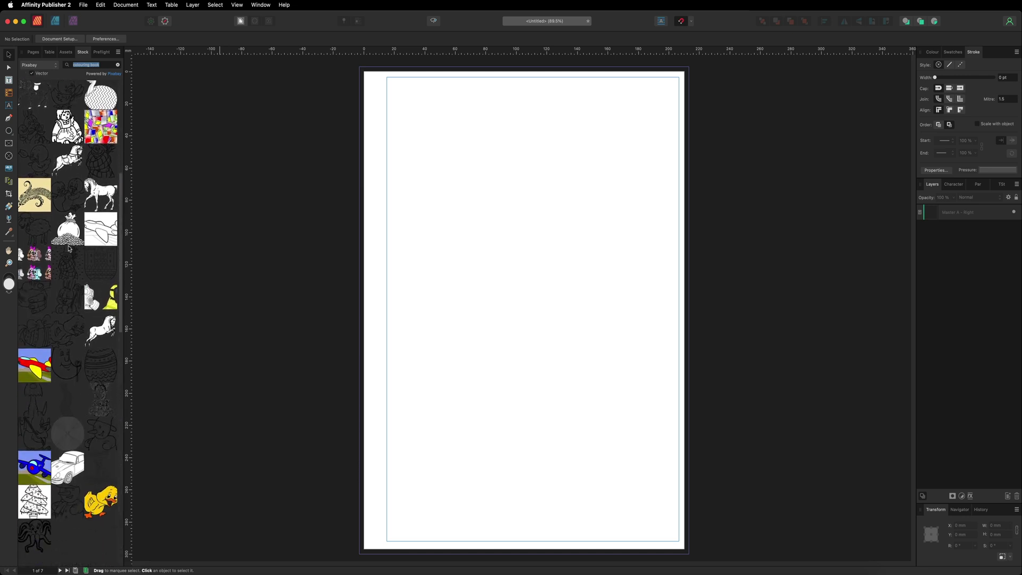
pyautogui.scroll(-18, 69, 249)
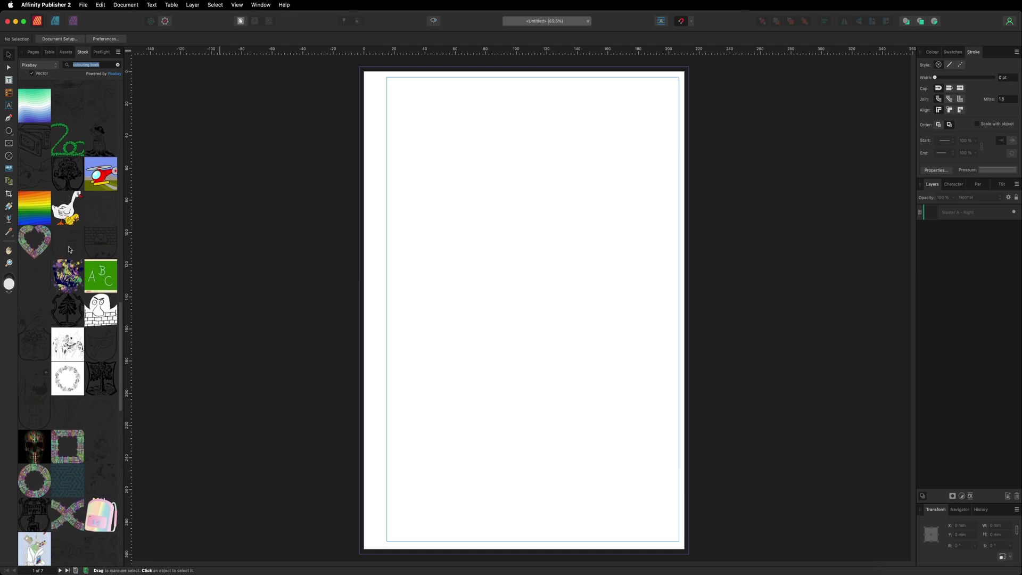
pyautogui.scroll(20, 68, 249)
pyautogui.scroll(17, 69, 249)
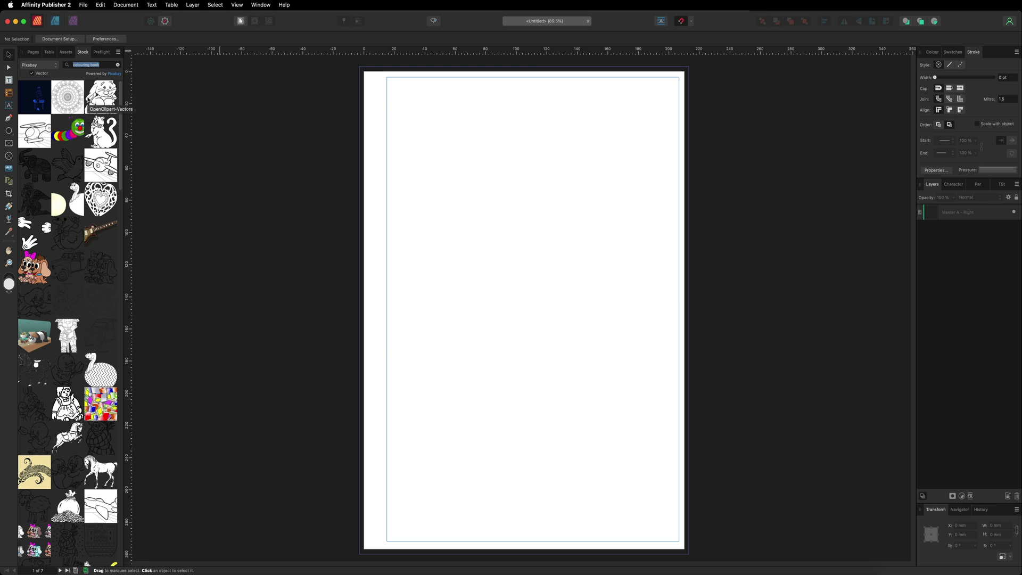
# - Place the rabbit drawing on page 1 and enlarge it to fill the margin width, about 191.5 mm by 253.8 mm
pyautogui.moveTo(99, 97); pyautogui.dragTo(508, 360)
pyautogui.moveTo(625, 209); pyautogui.dragTo(675, 132)
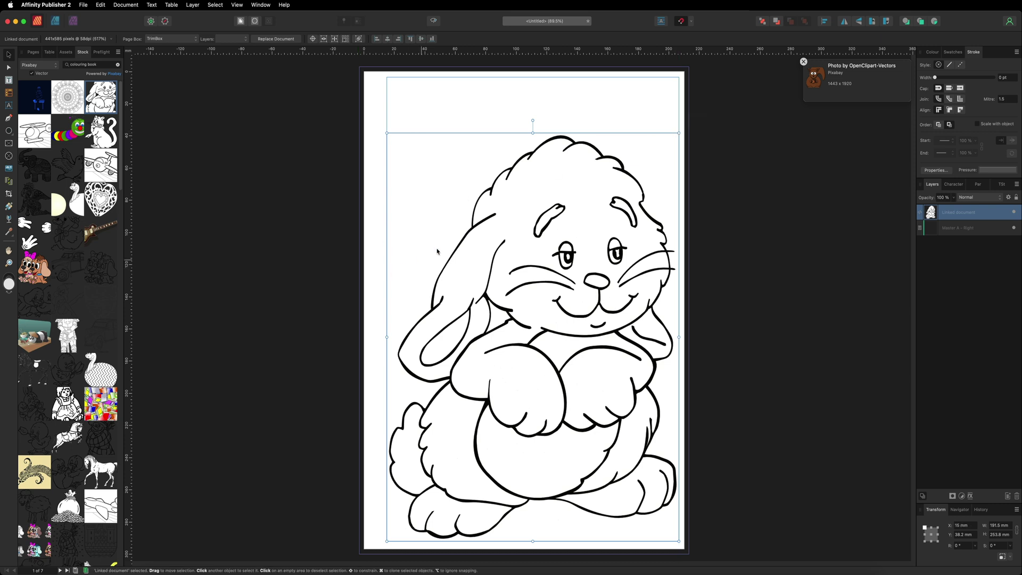
# - Place the cat drawing on page 2, position it in the lower part of the page and enlarge it slightly within the margins
pyautogui.scroll(-10, 316, 186)
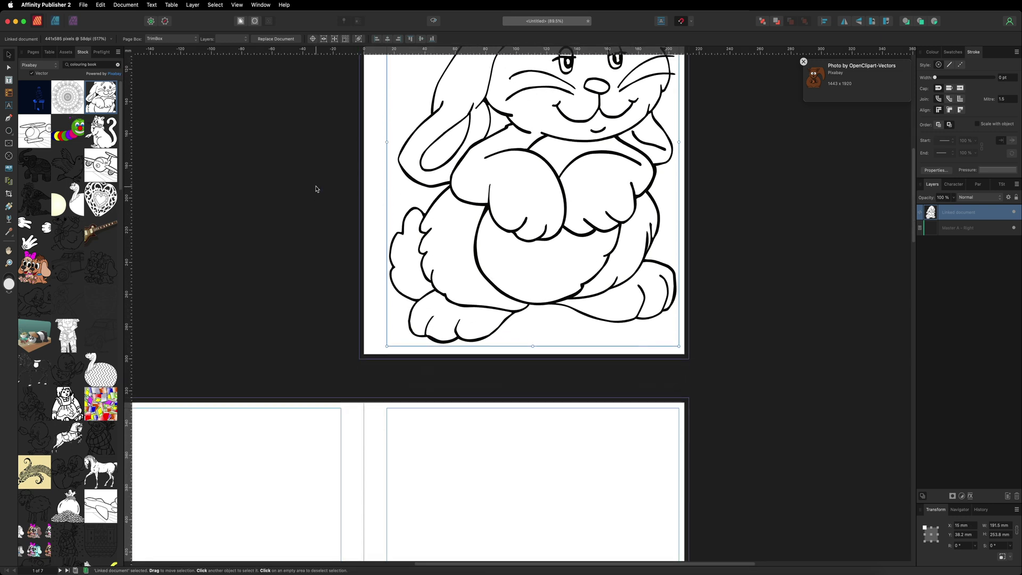
pyautogui.hscroll(-5, 316, 189)
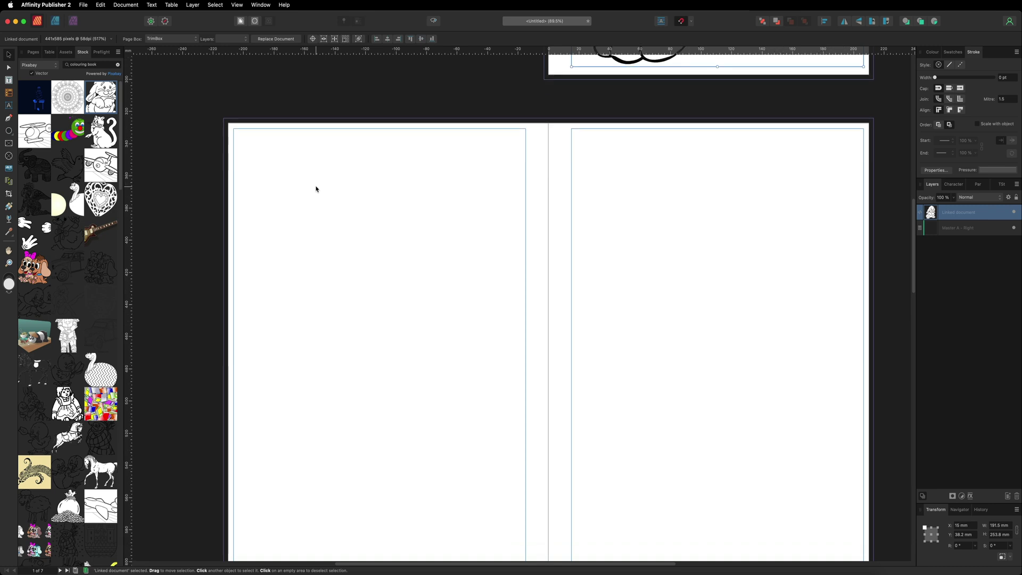
pyautogui.press('super+minus')
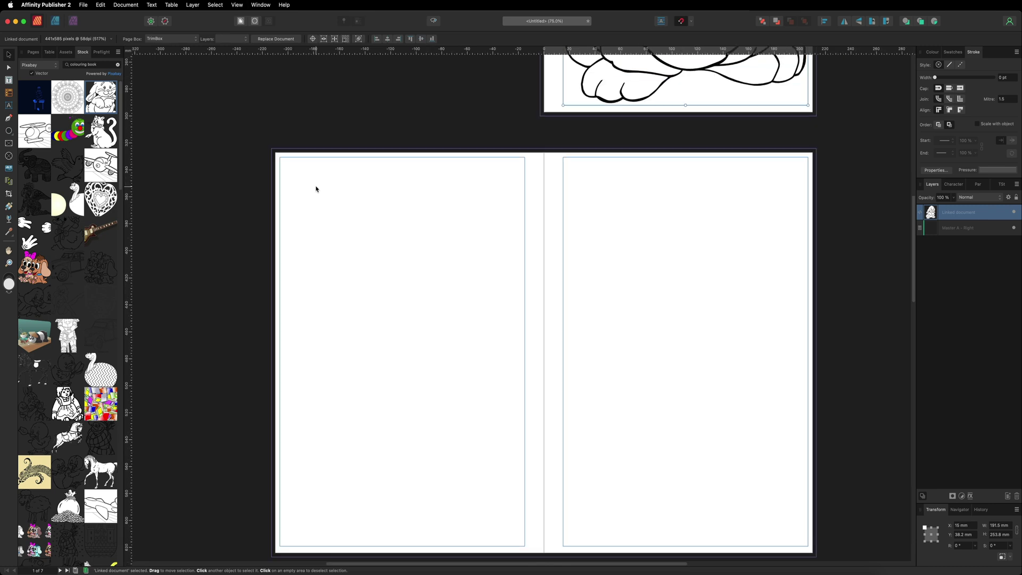
pyautogui.scroll(4, 316, 189)
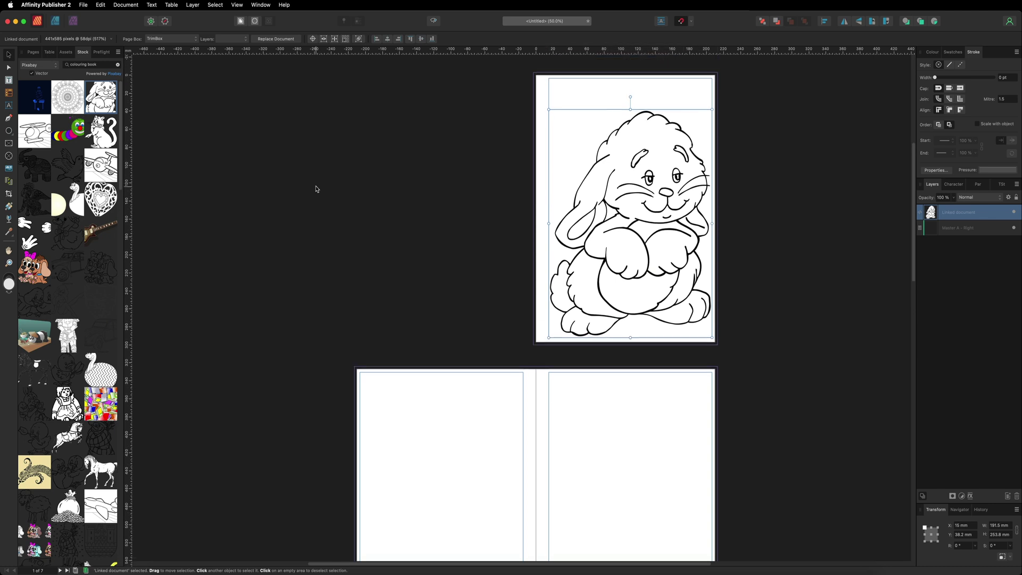
pyautogui.scroll(-10, 316, 189)
pyautogui.scroll(9, 317, 189)
pyautogui.scroll(2, 316, 189)
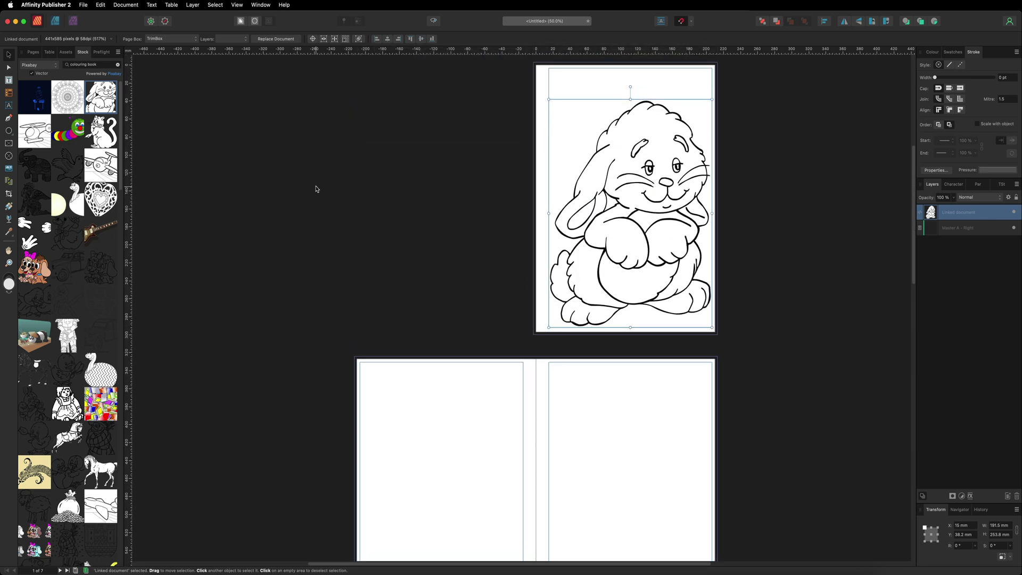
pyautogui.scroll(-4, 240, 203)
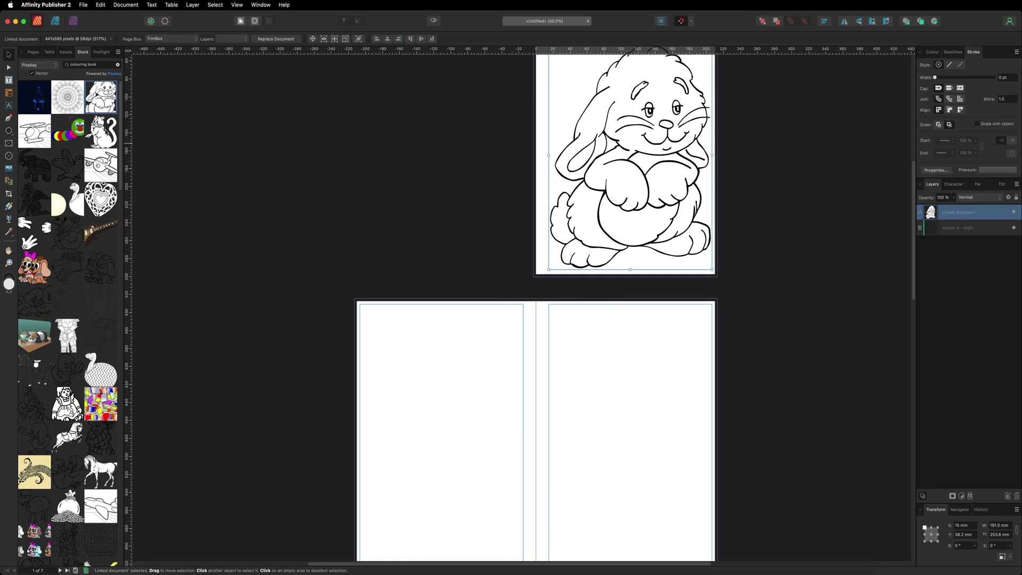
pyautogui.moveTo(101, 130); pyautogui.dragTo(455, 388)
pyautogui.scroll(-5, 450, 306)
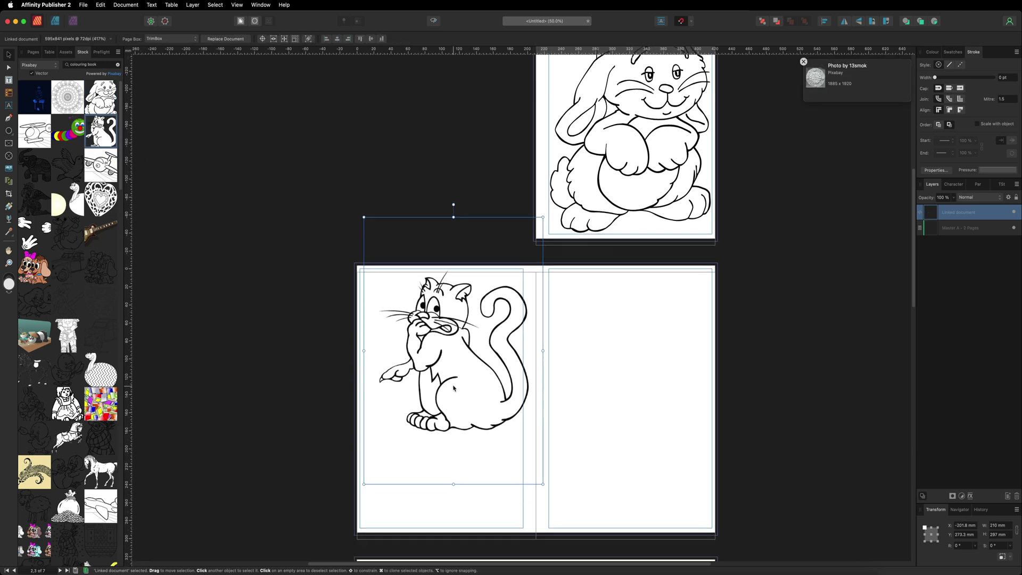
pyautogui.moveTo(450, 306); pyautogui.dragTo(434, 395)
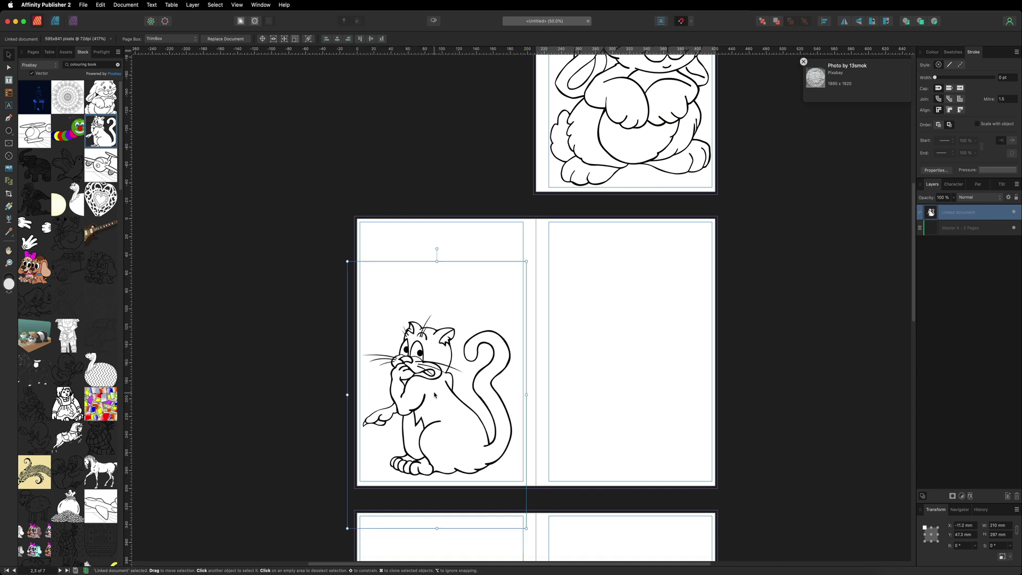
pyautogui.moveTo(526, 261); pyautogui.dragTo(540, 248)
pyautogui.click(577, 253)
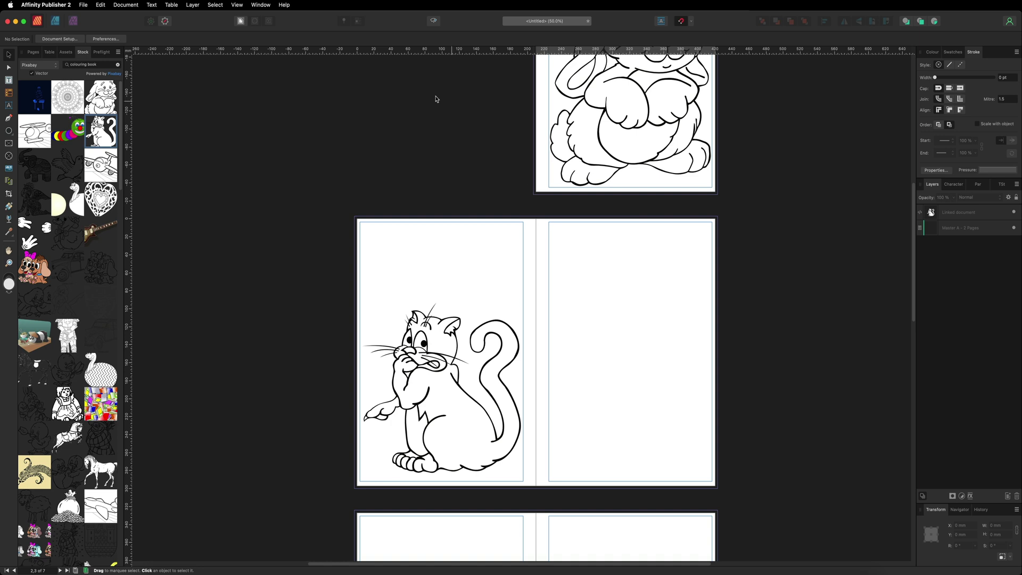
# - Place the dinosaur-in-zigzag-egg drawing on page 3, enlarge it to about 269.7 mm by 381.5 mm and position it within the margins
pyautogui.moveTo(95, 367); pyautogui.dragTo(608, 379)
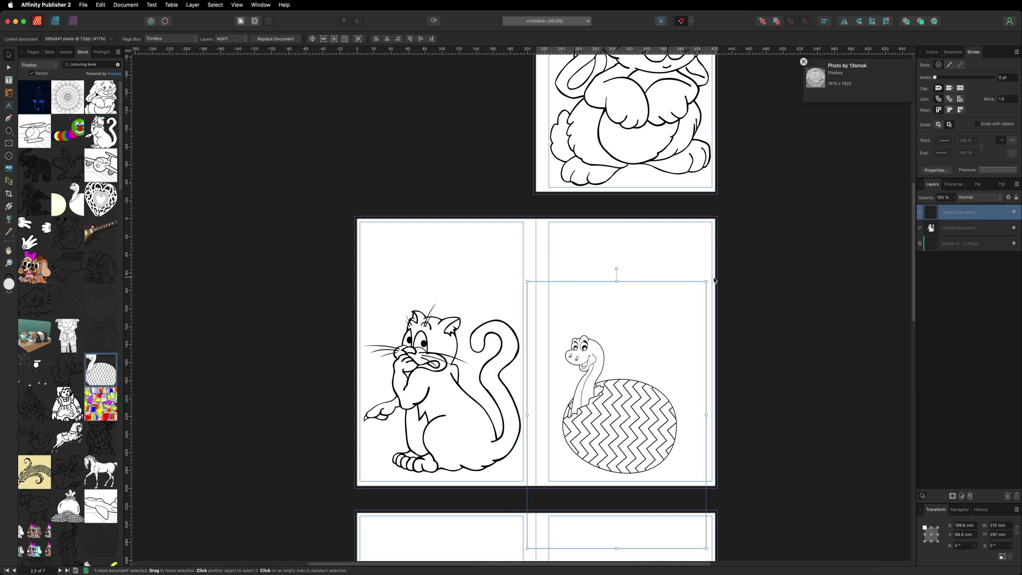
pyautogui.moveTo(706, 247); pyautogui.dragTo(757, 205)
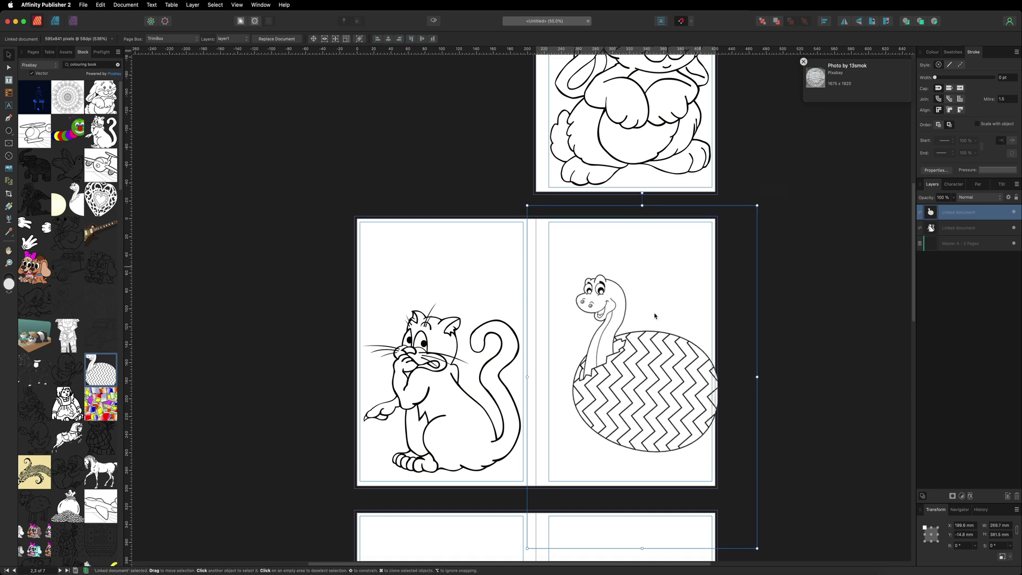
pyautogui.moveTo(647, 377); pyautogui.dragTo(644, 410)
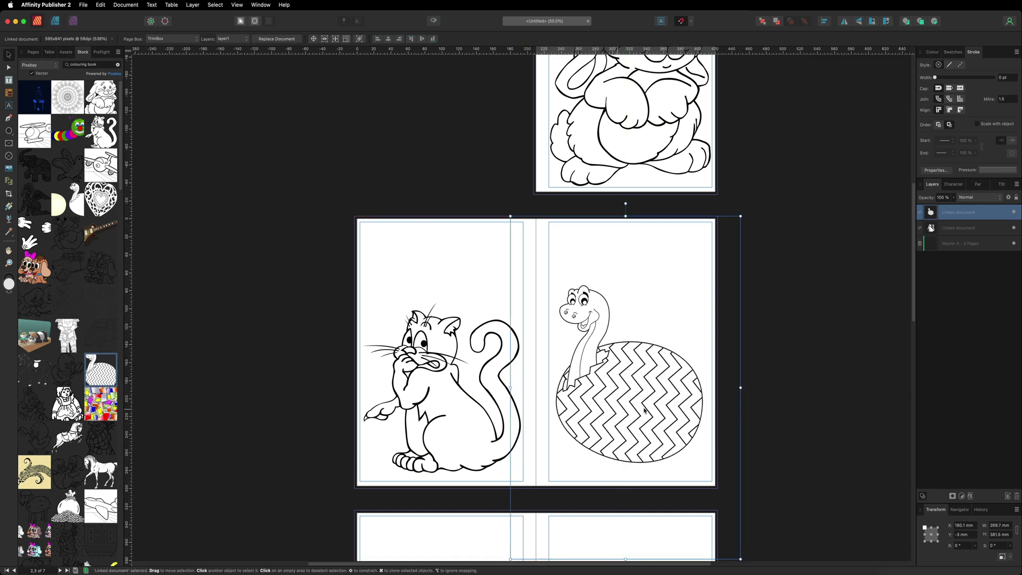
pyautogui.click(751, 379)
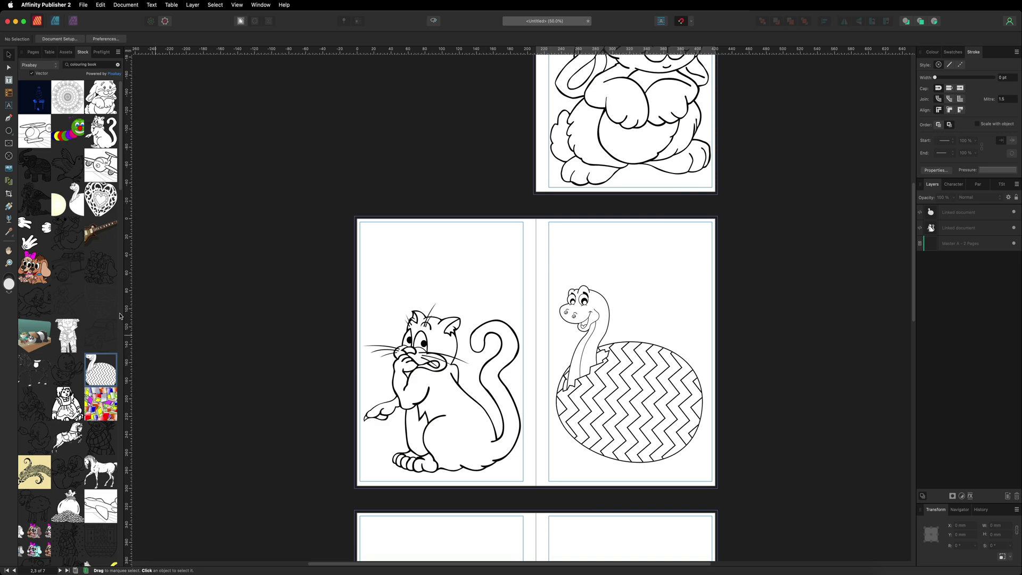
# - Try the black-and-white two-puppies stock drawing on page 4 and delete it
pyautogui.scroll(2, 63, 220)
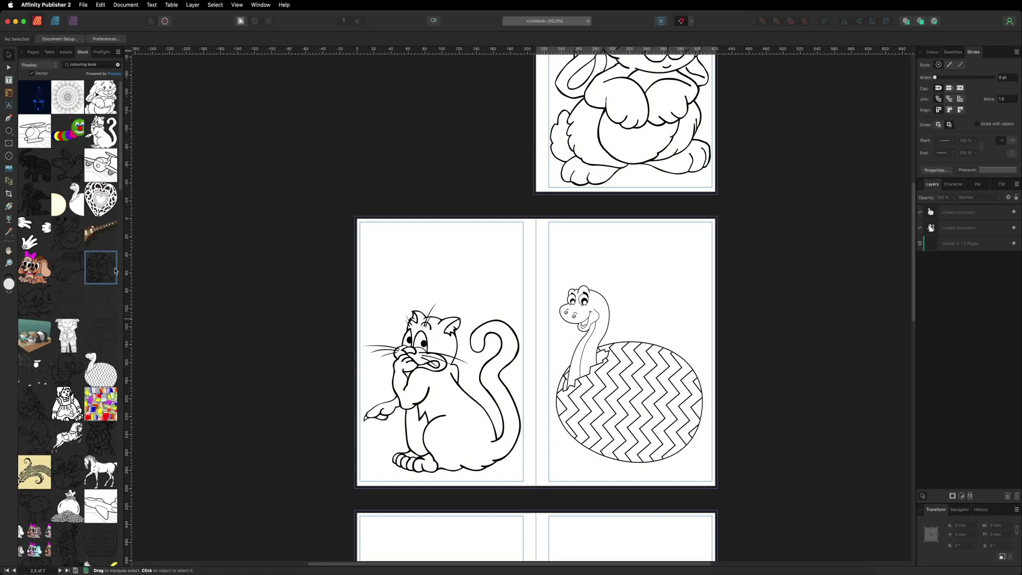
pyautogui.scroll(-10, 287, 309)
pyautogui.scroll(-2, 288, 310)
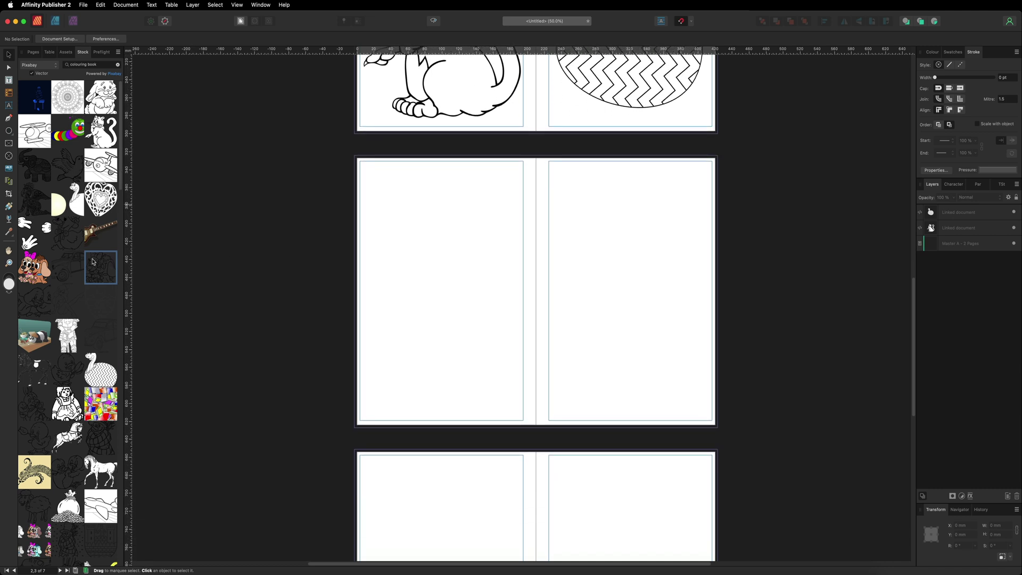
pyautogui.moveTo(93, 261); pyautogui.dragTo(422, 258)
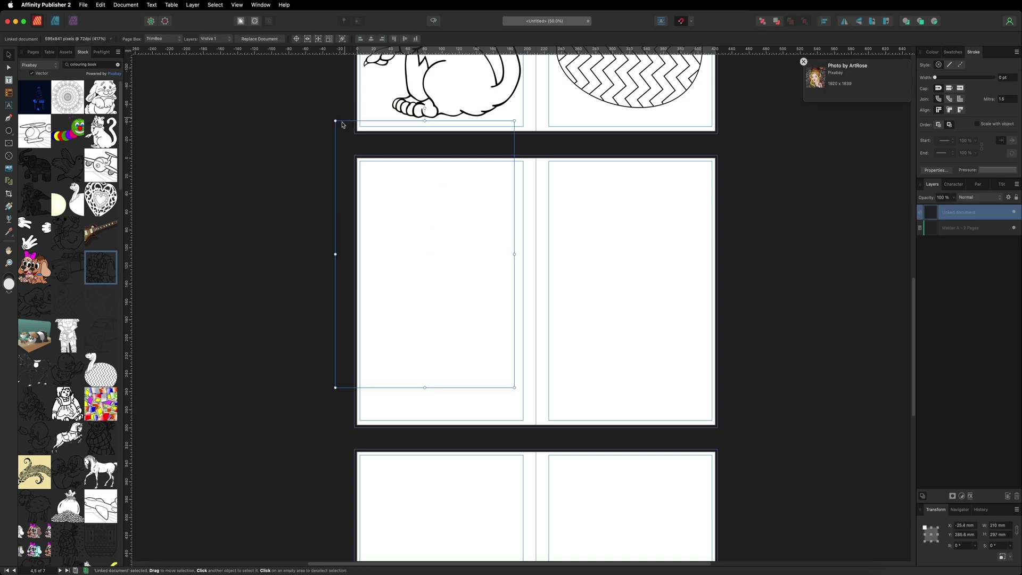
pyautogui.moveTo(465, 291); pyautogui.dragTo(450, 243)
pyautogui.press('Delete')
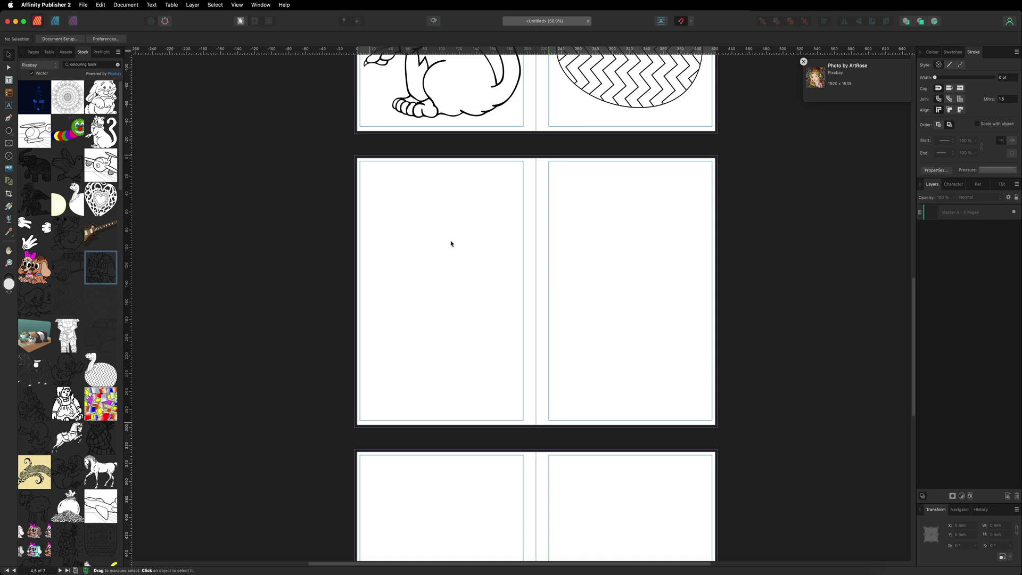
# - Try the two-ducklings outline and the single-chick outline from the stock library on page 4, deleting each one
pyautogui.moveTo(51, 301); pyautogui.dragTo(467, 282)
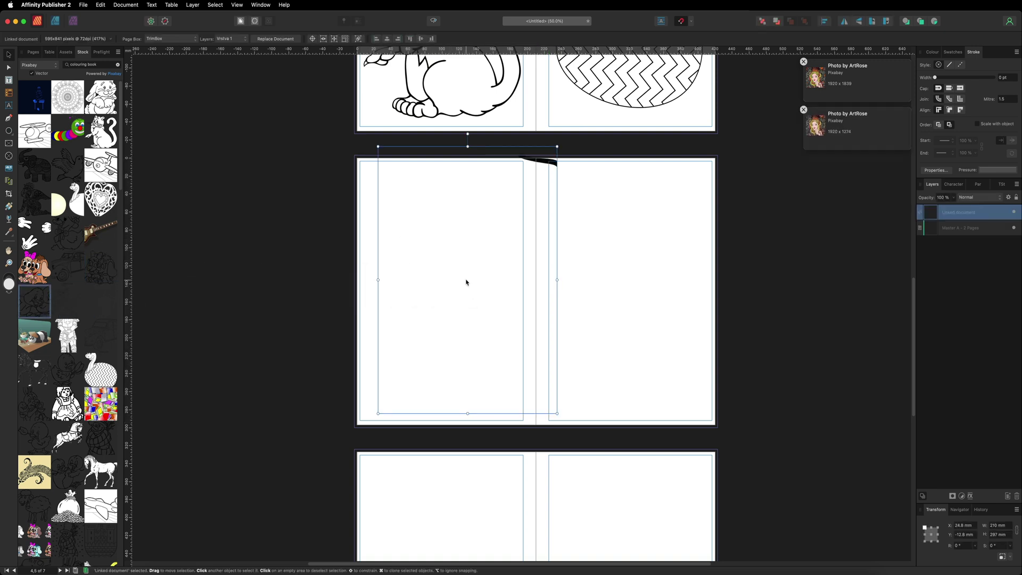
pyautogui.moveTo(504, 222); pyautogui.dragTo(486, 257)
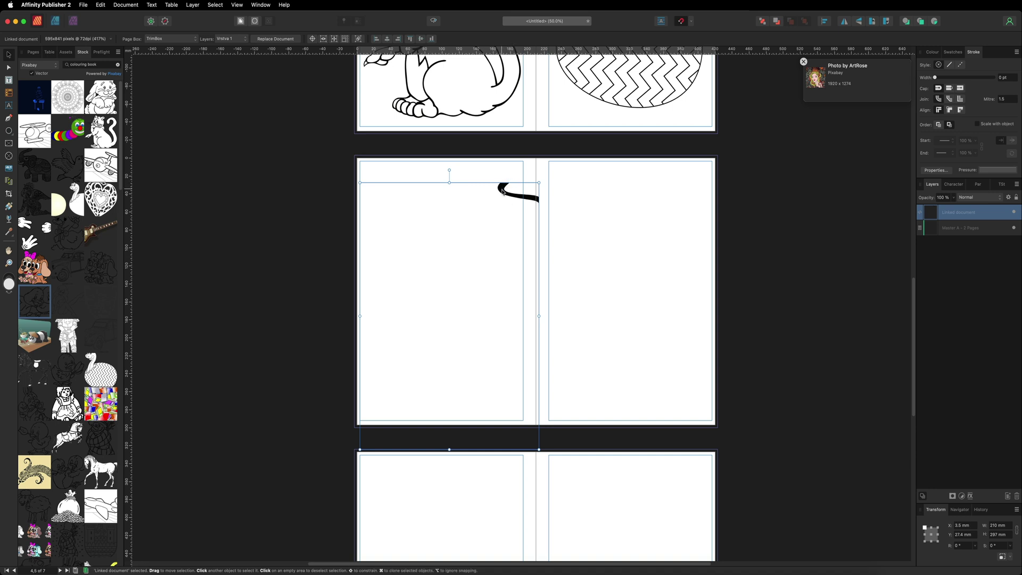
pyautogui.moveTo(459, 243); pyautogui.dragTo(463, 222)
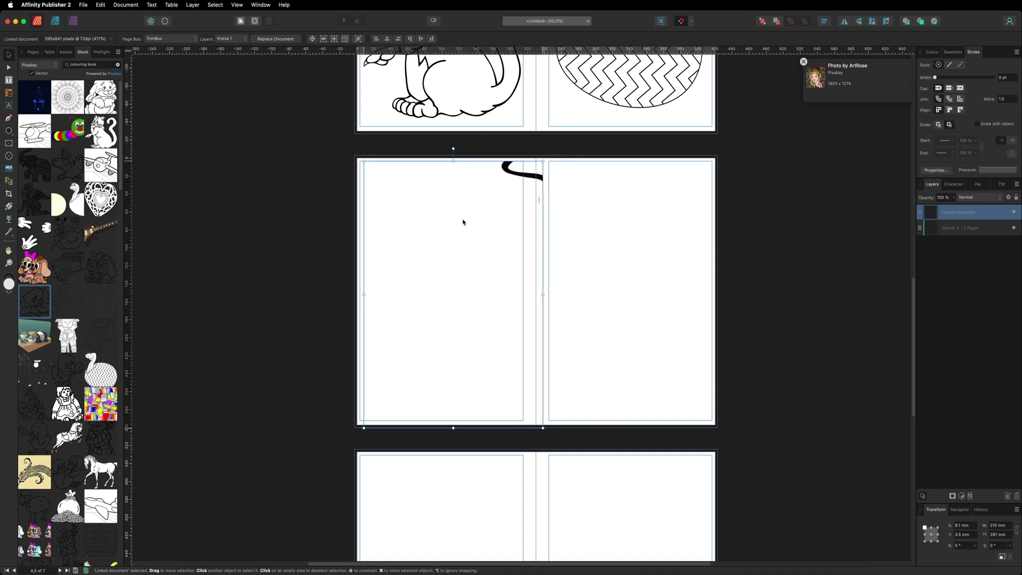
pyautogui.press('Delete')
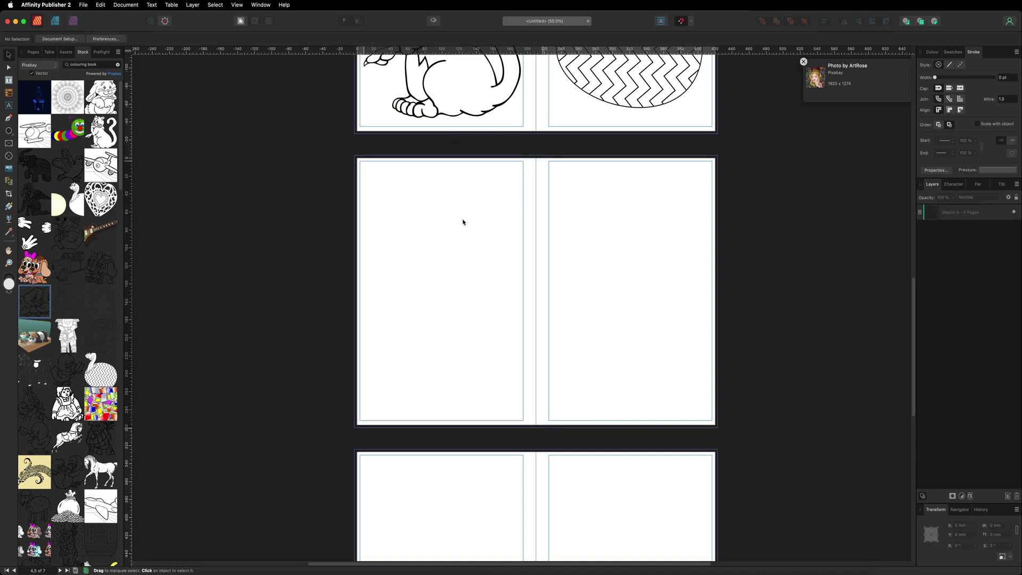
pyautogui.moveTo(67, 374); pyautogui.dragTo(467, 272)
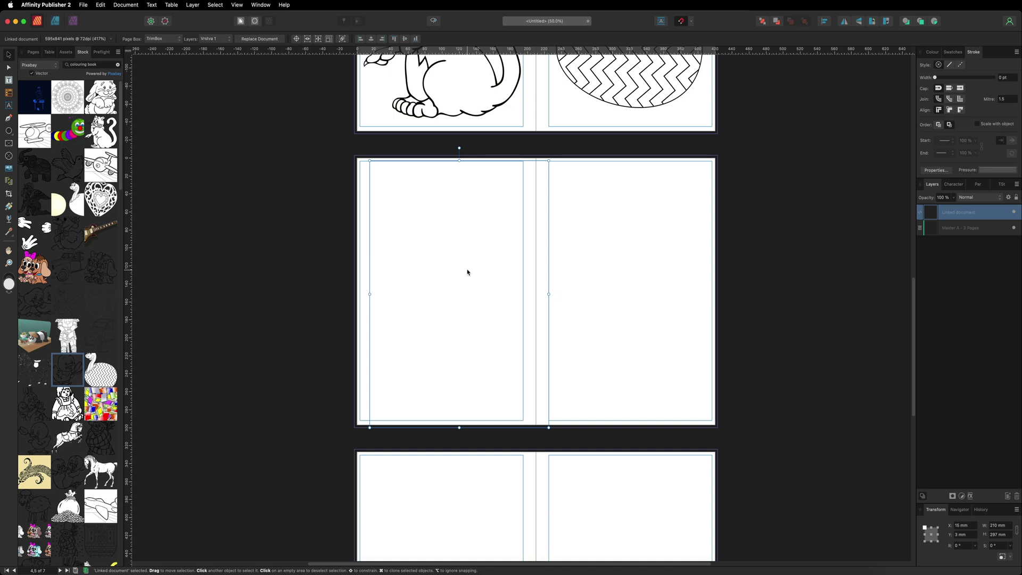
pyautogui.press('Delete')
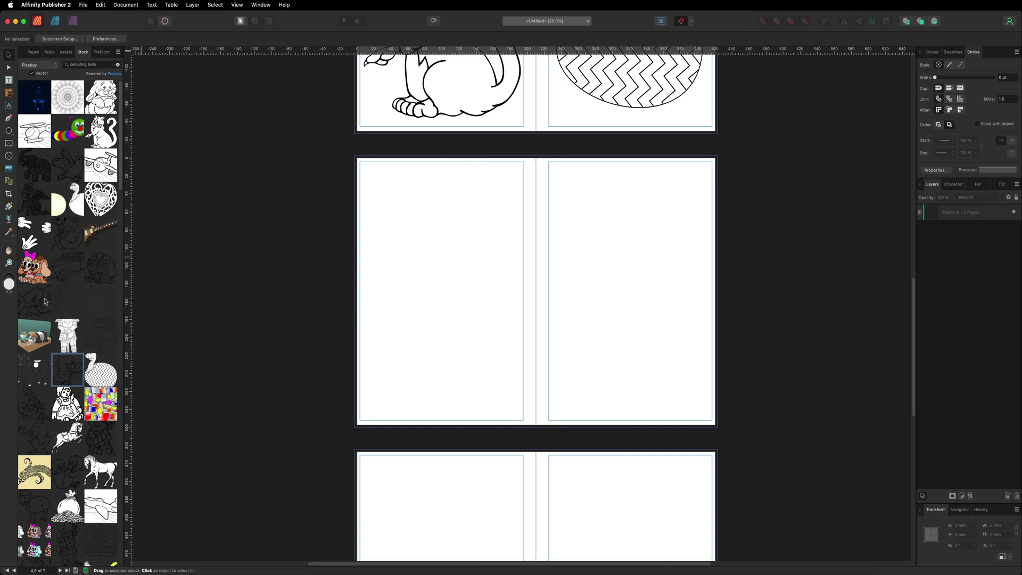
# - Try the knight drawing and the sheep drawing from the stock library on page 4, deleting each one
pyautogui.scroll(-3, 47, 301)
pyautogui.scroll(-4, 63, 316)
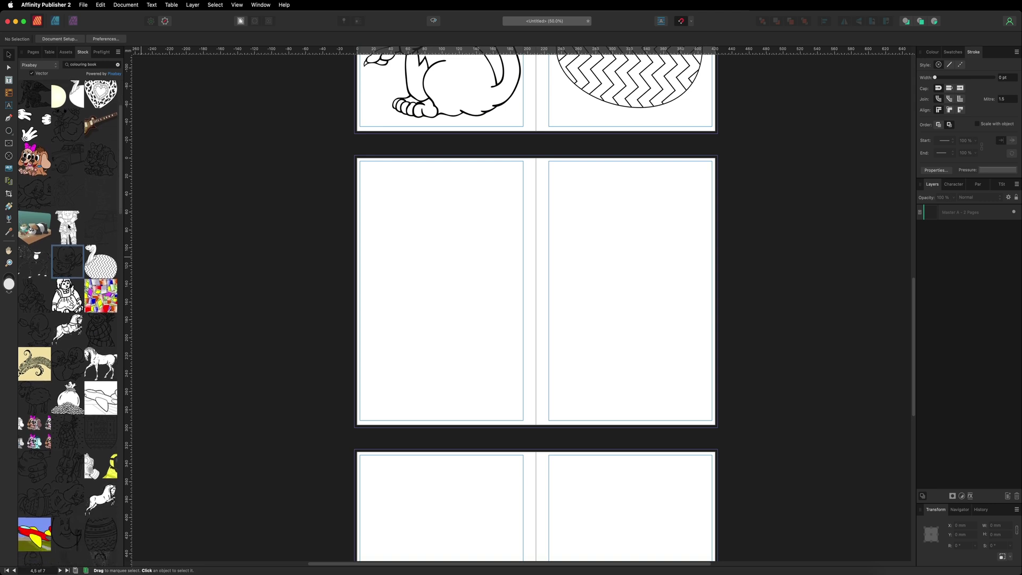
pyautogui.moveTo(69, 227); pyautogui.dragTo(449, 298)
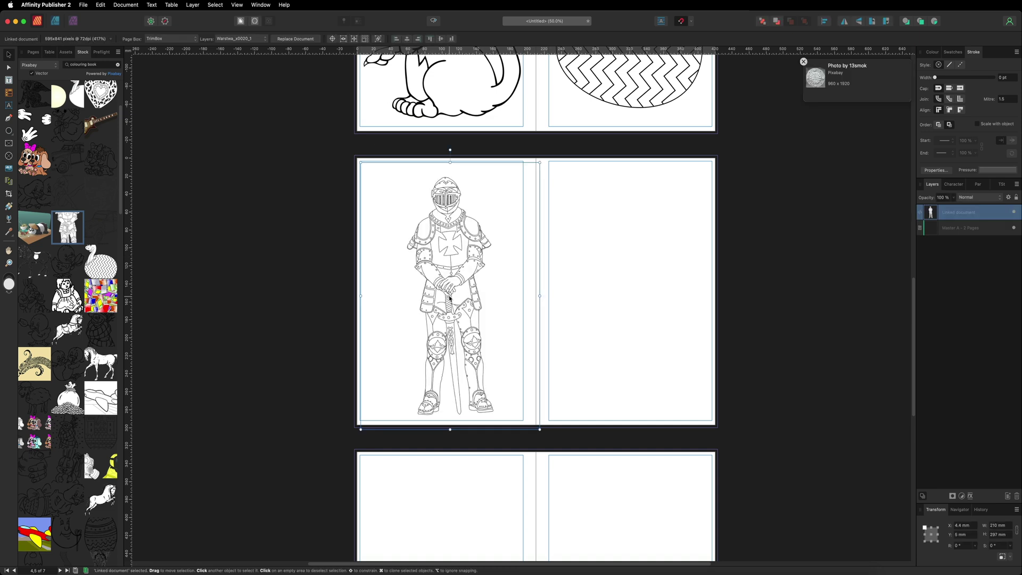
pyautogui.press('Delete')
pyautogui.moveTo(48, 399); pyautogui.dragTo(449, 299)
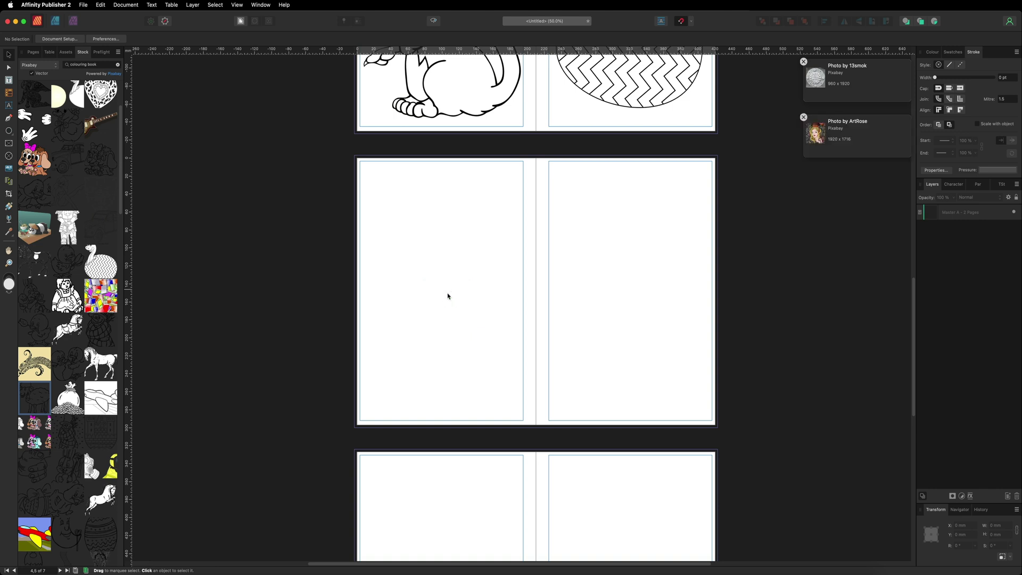
pyautogui.press('Delete')
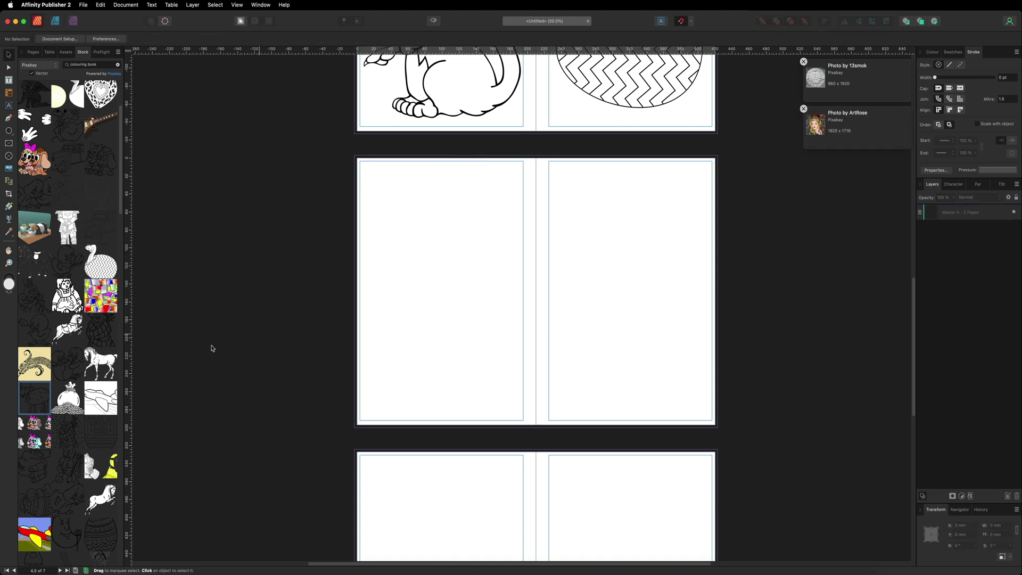
# - Try another duckling-pair outline and the pointing-hand drawing on the page 4–5 spread, deleting each one
pyautogui.moveTo(66, 363); pyautogui.dragTo(540, 268)
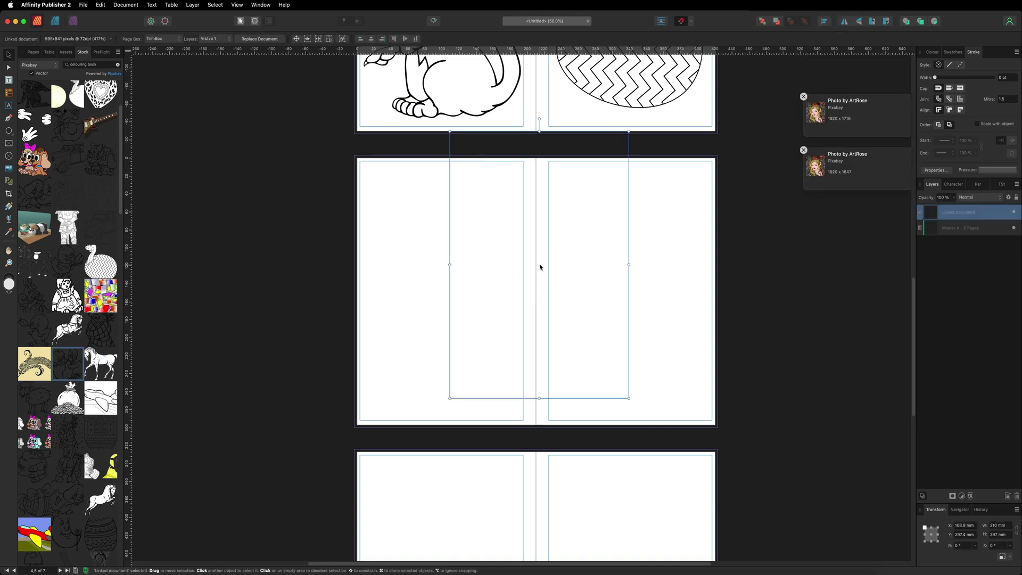
pyautogui.press('Delete')
pyautogui.moveTo(37, 461); pyautogui.dragTo(440, 297)
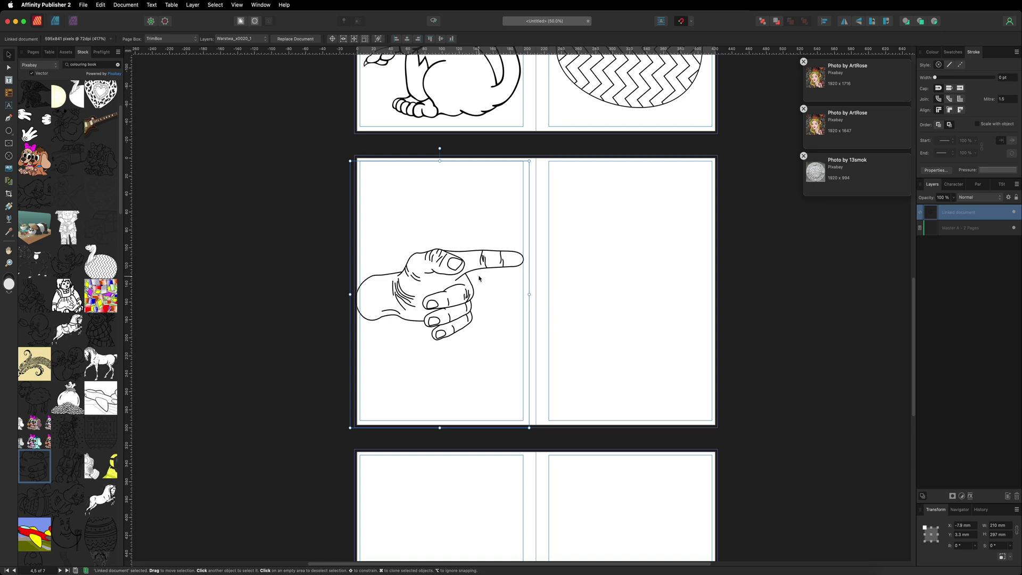
pyautogui.press('Delete')
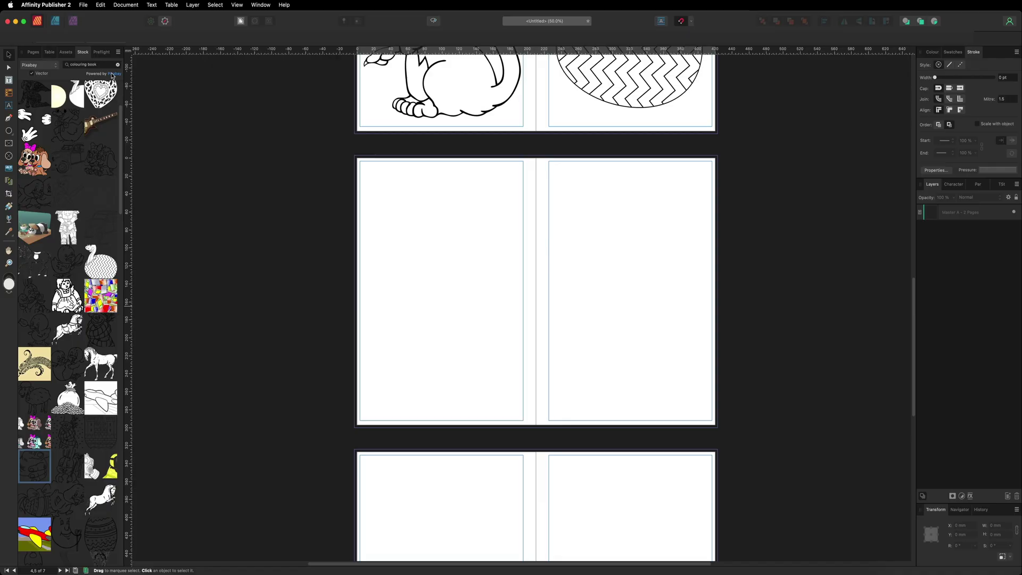
# - Open the Pixabay website, search its vector graphics for "colouring book" and open the black-and-white two-puppies drawing
pyautogui.click(112, 75)
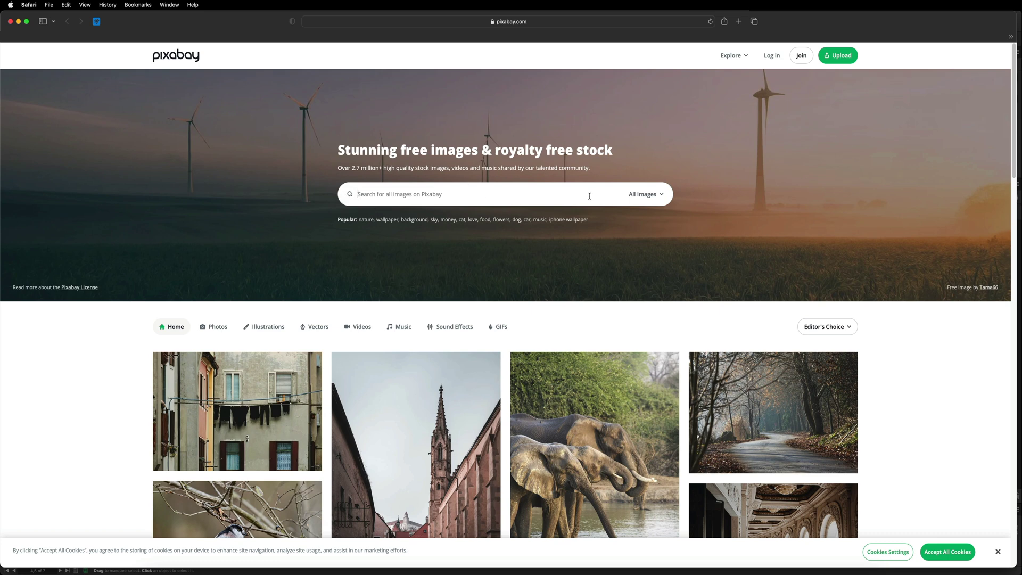
pyautogui.click(657, 196)
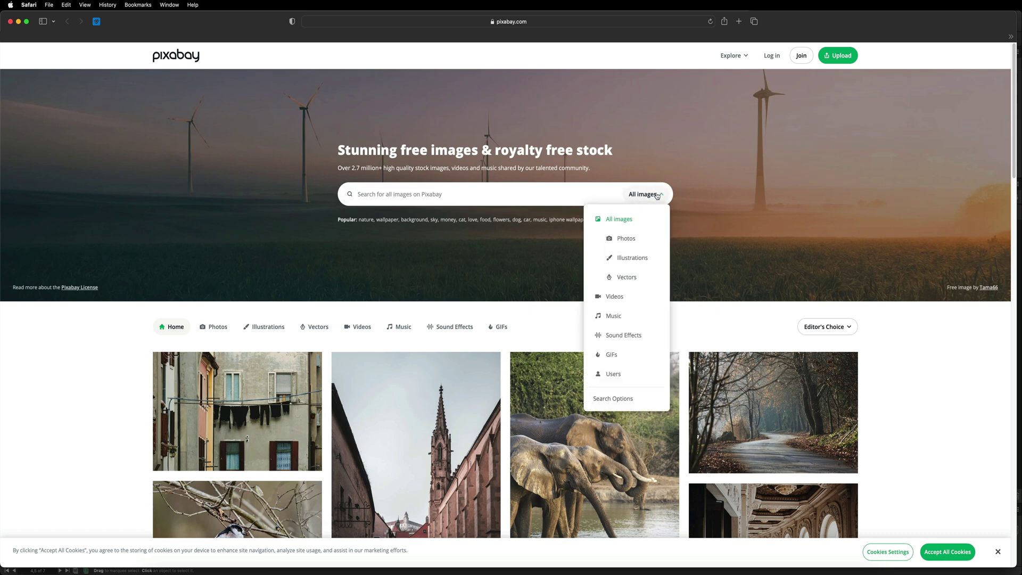
pyautogui.click(625, 277)
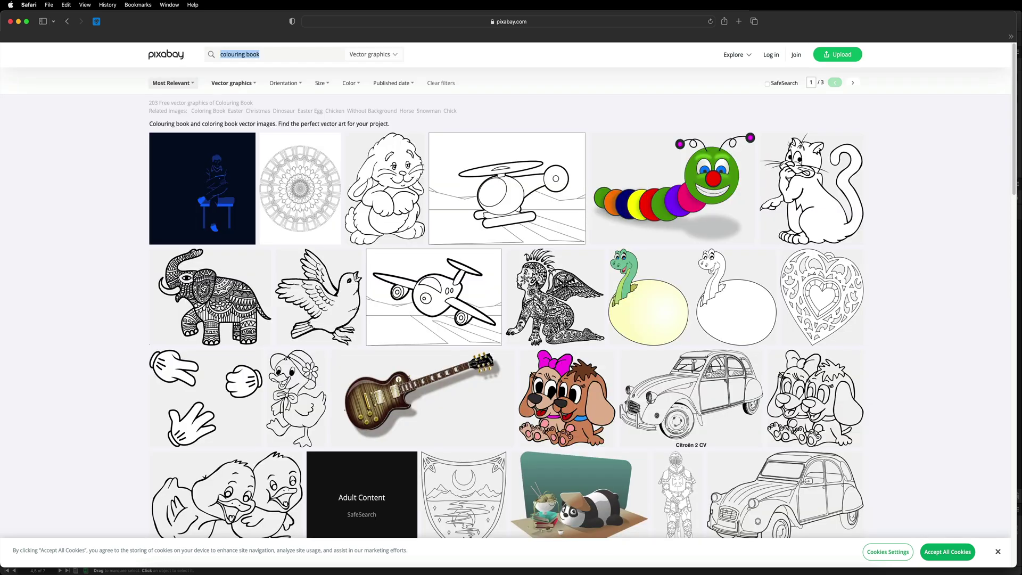
pyautogui.scroll(-6, 225, 229)
pyautogui.scroll(5, 184, 323)
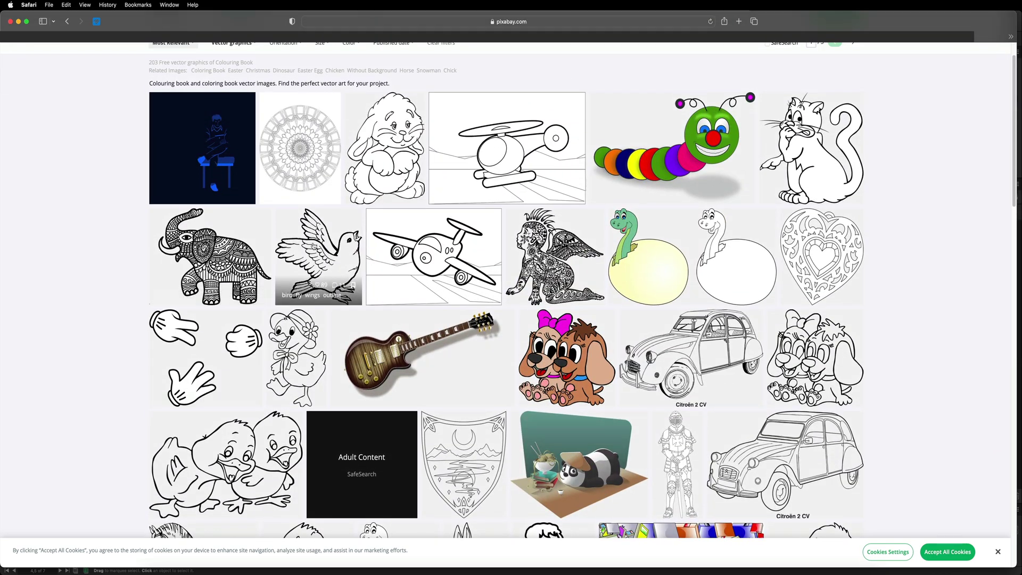
pyautogui.scroll(-2, 318, 245)
pyautogui.scroll(-1, 318, 160)
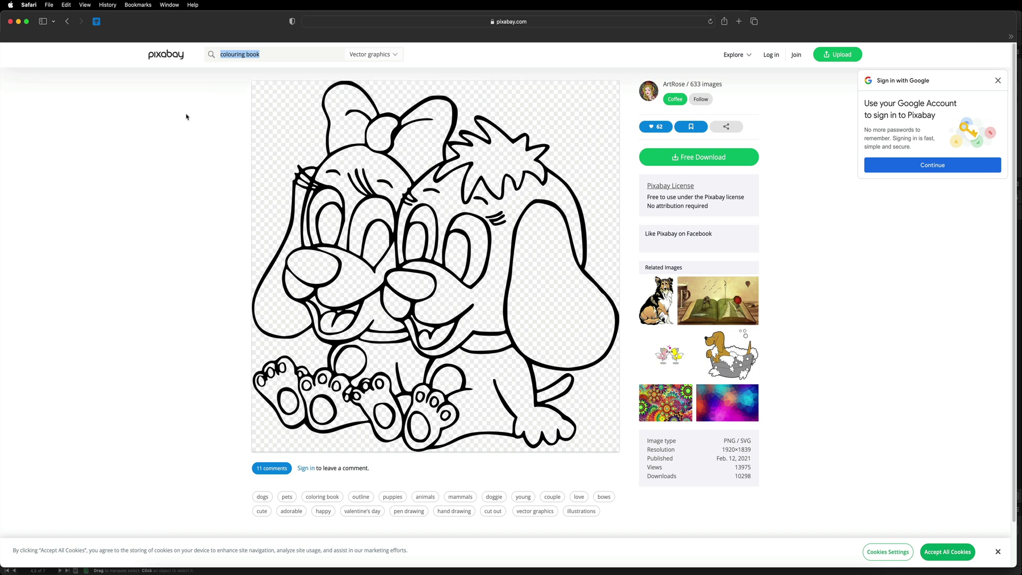
# - Copy the two-puppies image from its Pixabay page and switch to Affinity Publisher 2
pyautogui.rightClick(367, 180)
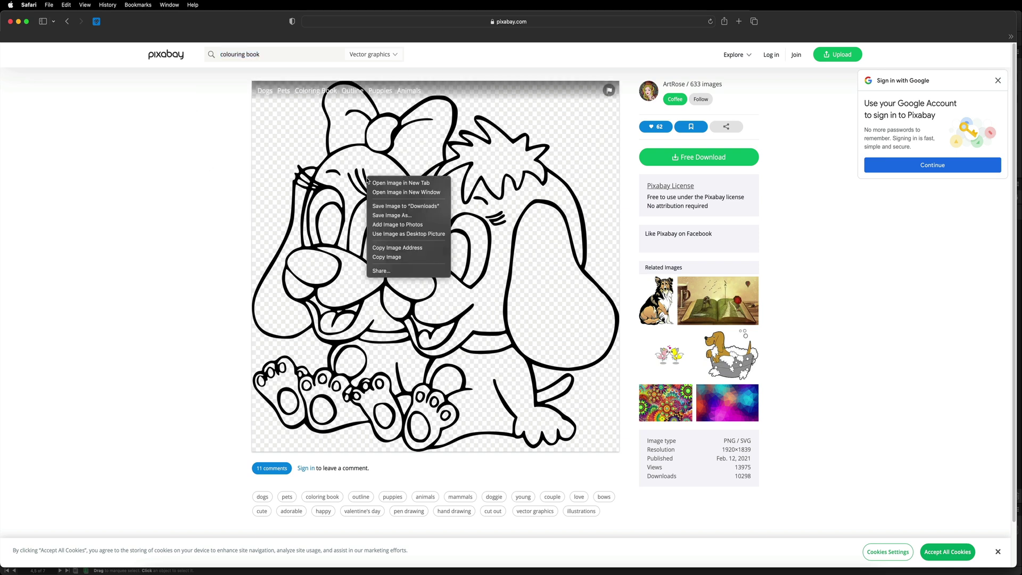
pyautogui.click(403, 258)
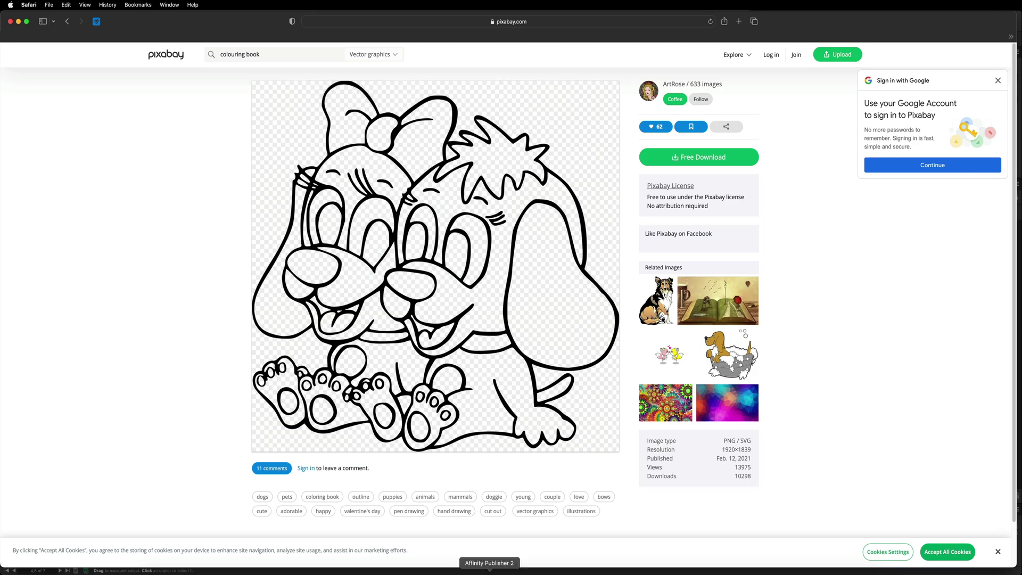
pyautogui.click(489, 563)
# - Paste the puppies image onto page 4 and enlarge it to the margin width, about 191.5 mm by 183.4 mm, along the bottom margin
pyautogui.rightClick(415, 204)
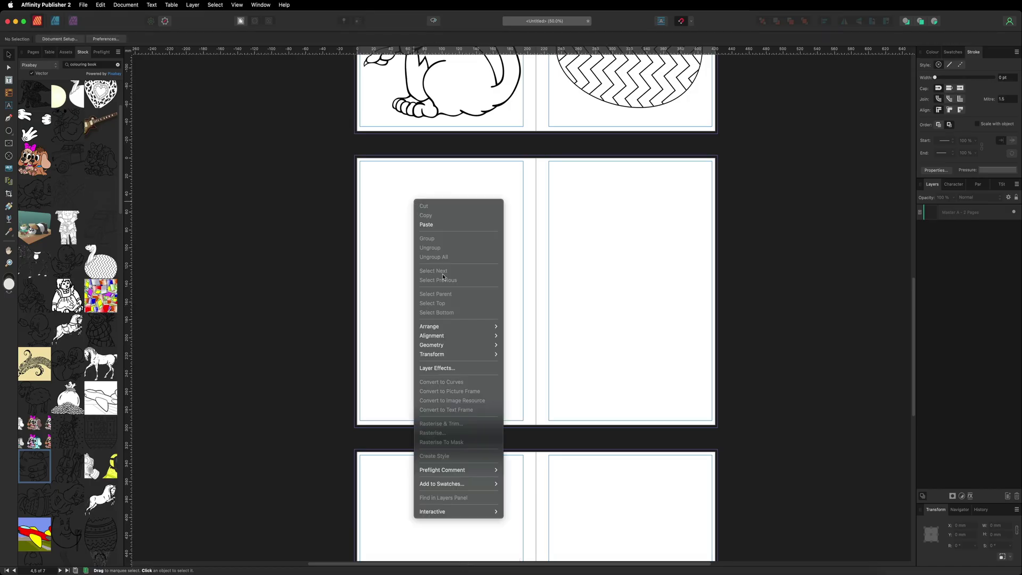
pyautogui.click(447, 225)
pyautogui.moveTo(500, 297); pyautogui.dragTo(387, 362)
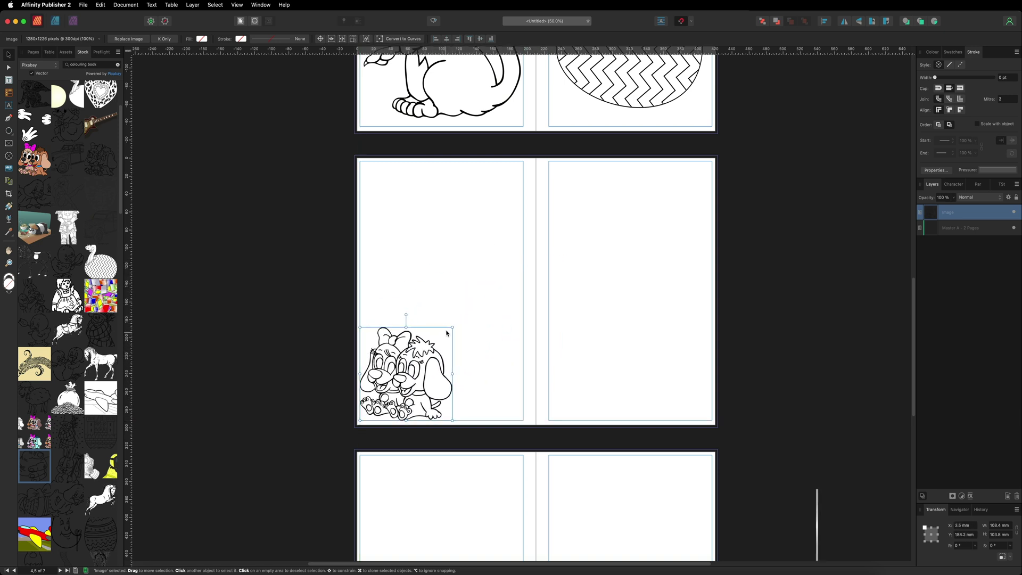
pyautogui.moveTo(453, 320); pyautogui.dragTo(508, 244)
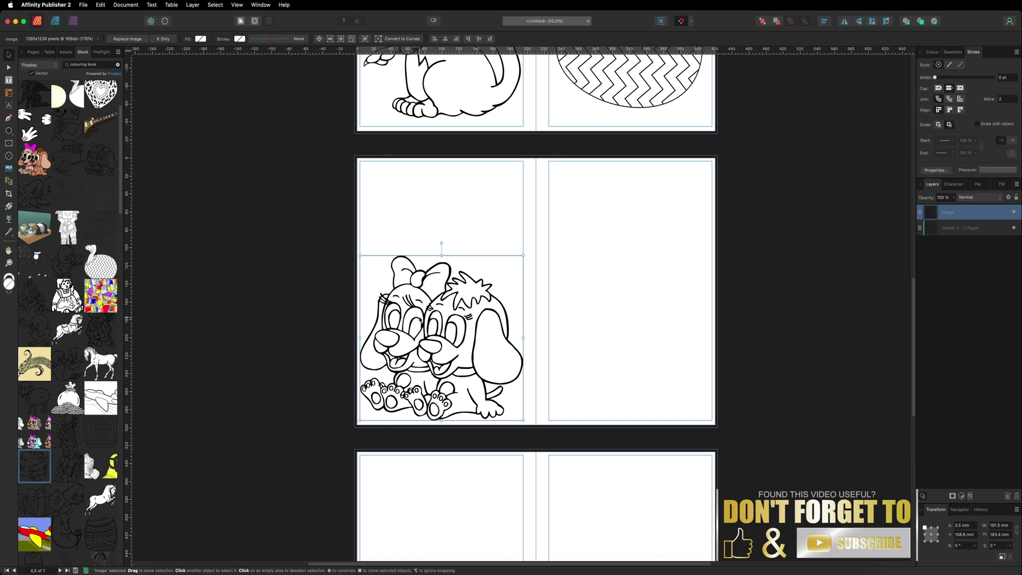
# - Try the two-puppies outline from the stock library on page 5 and delete it
pyautogui.moveTo(105, 168); pyautogui.dragTo(600, 316)
pyautogui.moveTo(581, 273); pyautogui.dragTo(608, 270)
pyautogui.press('Delete')
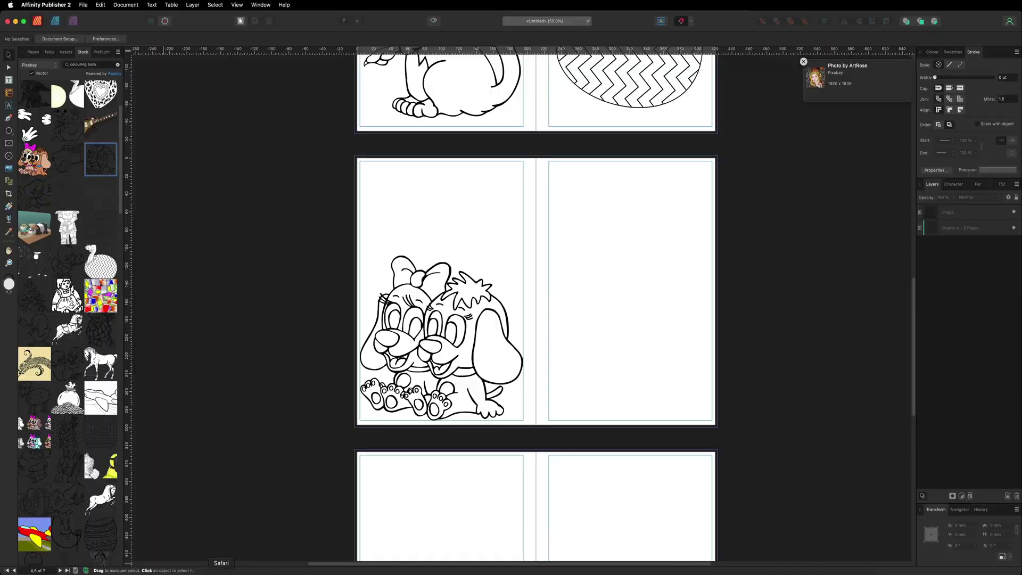
# - Switch to Safari, return to the Pixabay colouring book results and open the drawing of the two large ducklings
pyautogui.click(221, 571)
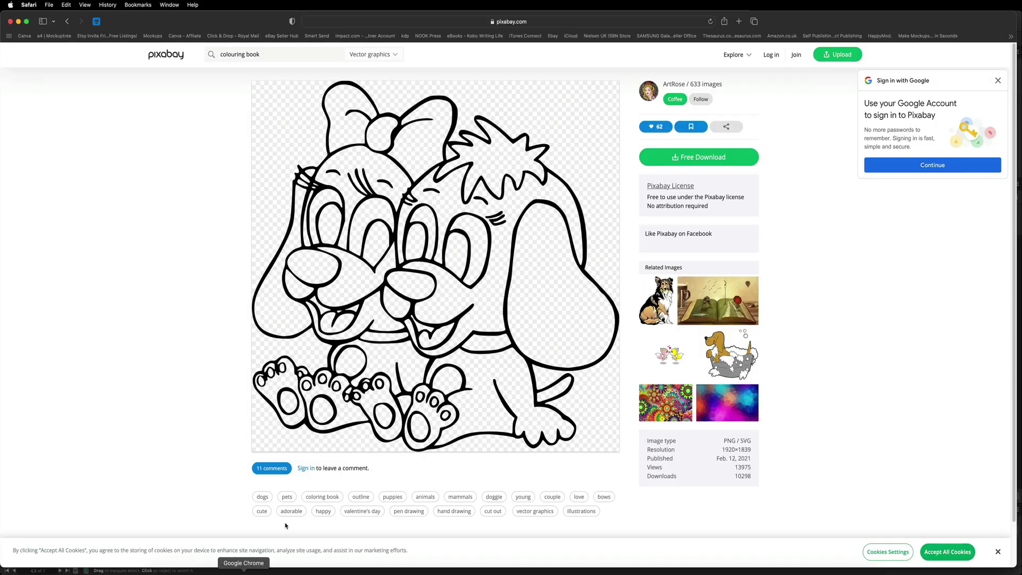
pyautogui.click(68, 21)
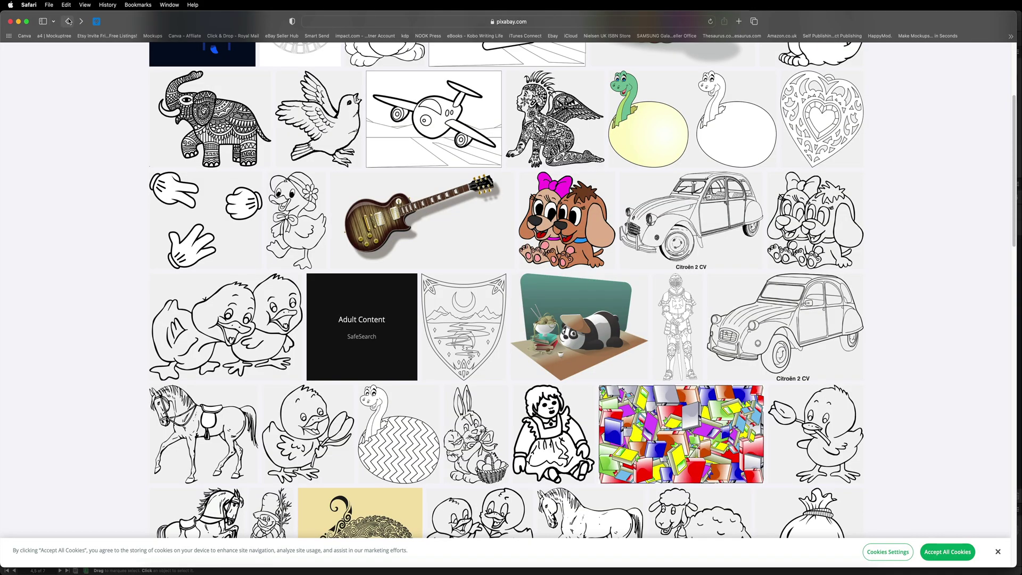
pyautogui.click(199, 318)
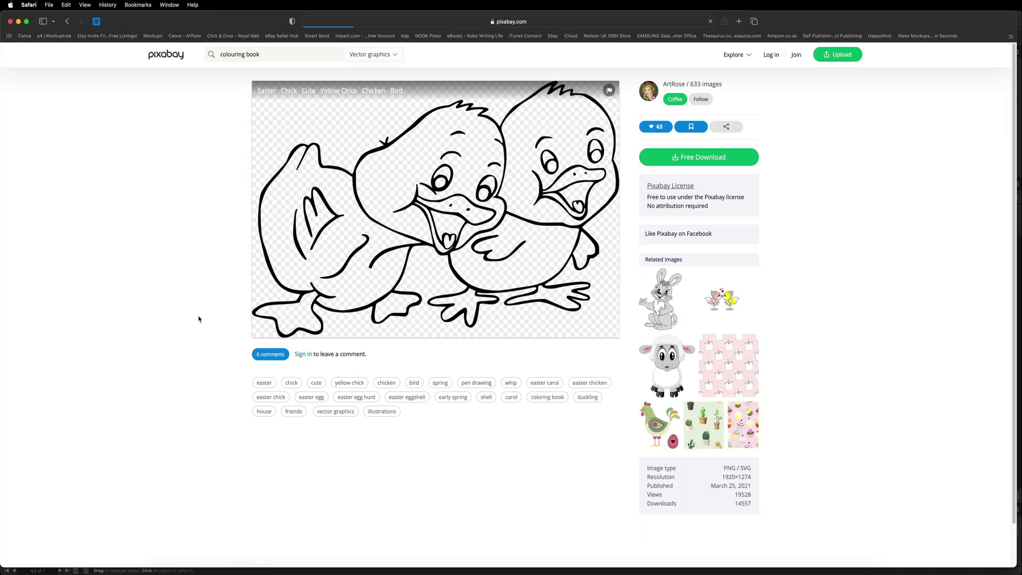
# - Copy the image of the two ducklings from its Pixabay page and switch to Affinity Publisher 2
pyautogui.rightClick(384, 177)
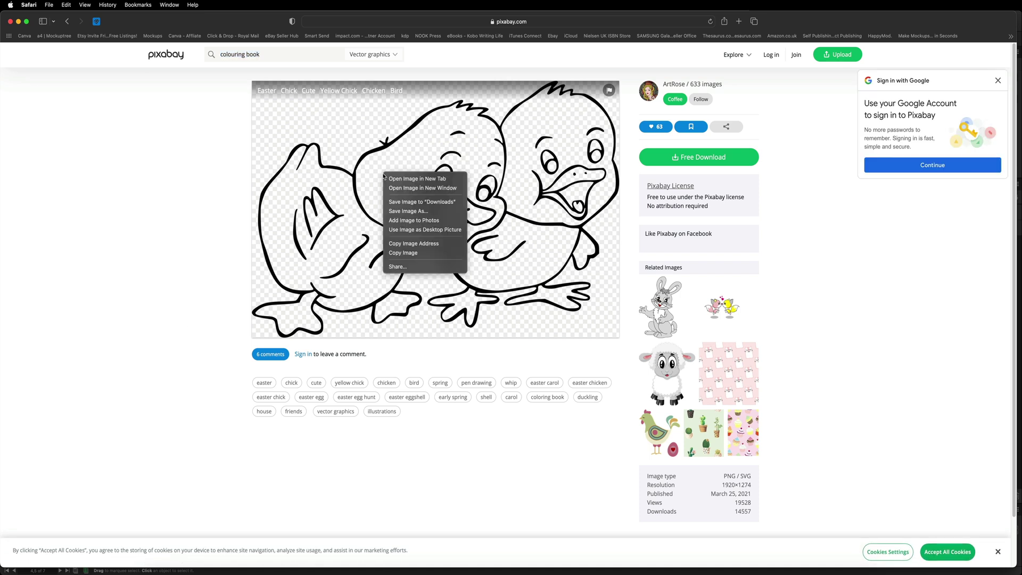
pyautogui.click(406, 254)
pyautogui.click(513, 551)
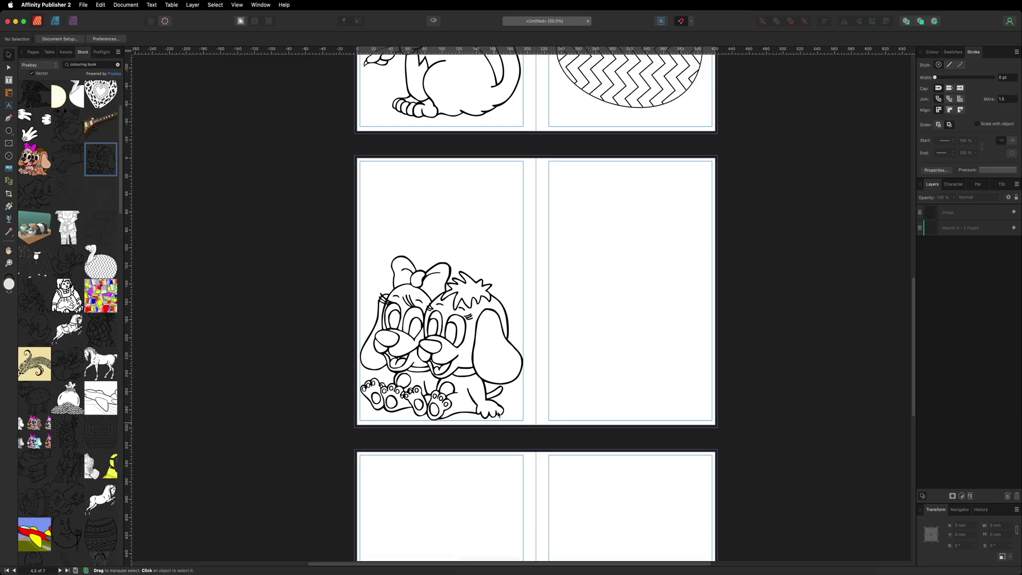
# - Paste the ducklings image onto page 5 and enlarge it to the margin width, about 191.5 mm by 127 mm, along the bottom margin
pyautogui.rightClick(563, 329)
pyautogui.click(584, 349)
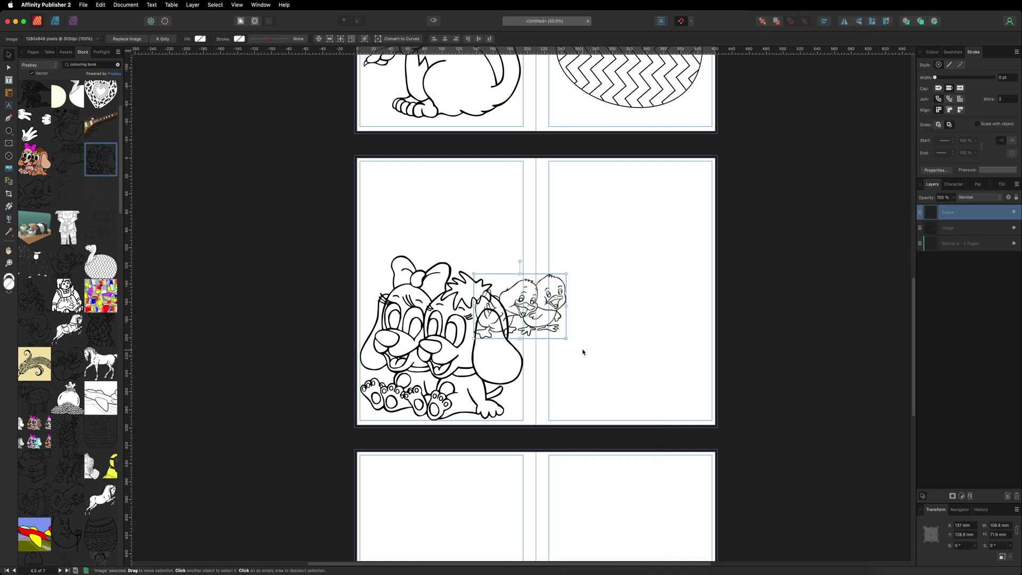
pyautogui.moveTo(545, 326); pyautogui.dragTo(620, 408)
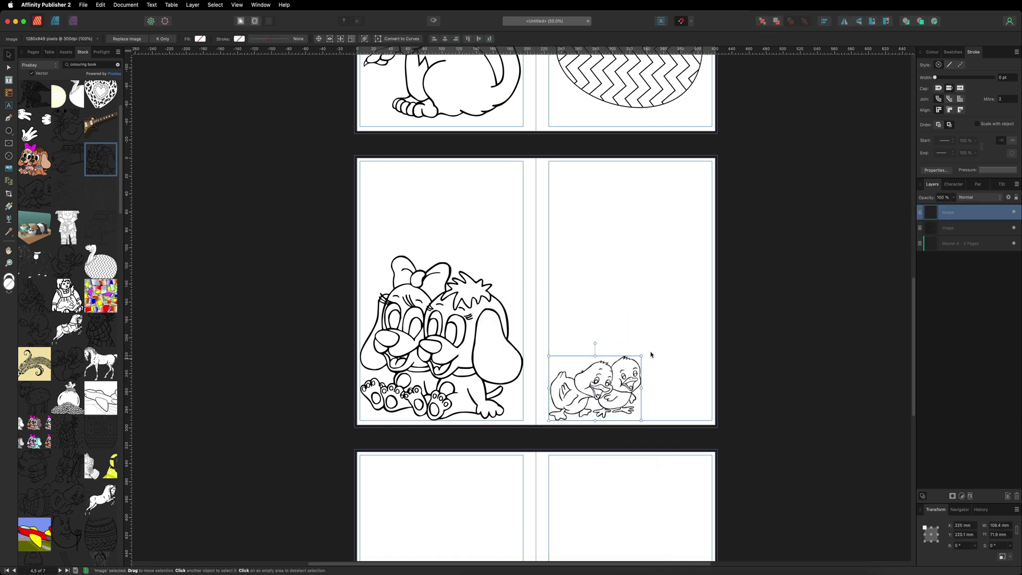
pyautogui.moveTo(642, 354); pyautogui.dragTo(697, 266)
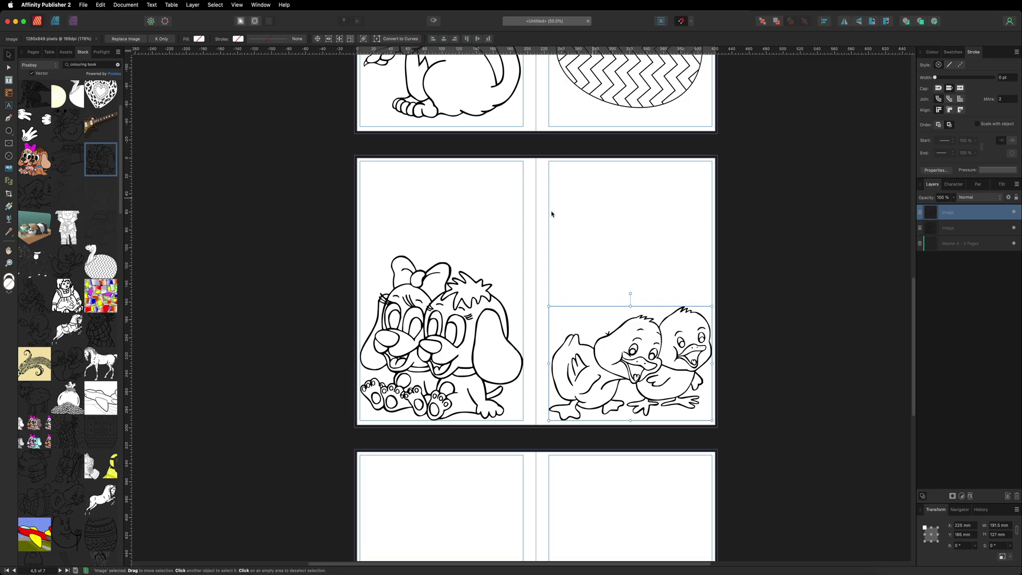
# - Switch to Safari, search Pixabay's vector graphics for "cow" and open the black-and-white outline drawing of the spotted cow
pyautogui.press('super+Tab')
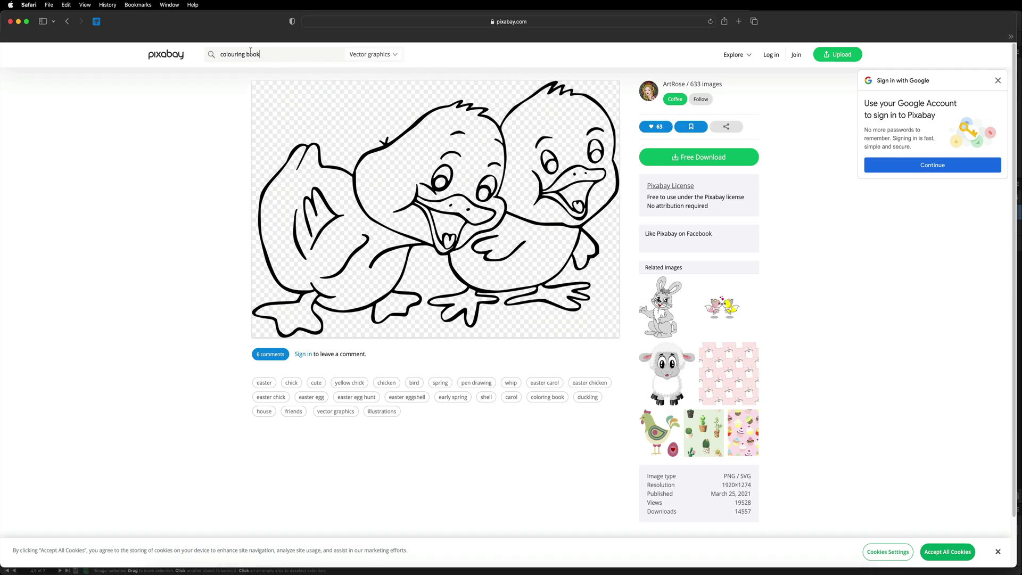
pyautogui.click(213, 54)
pyautogui.write('cow')
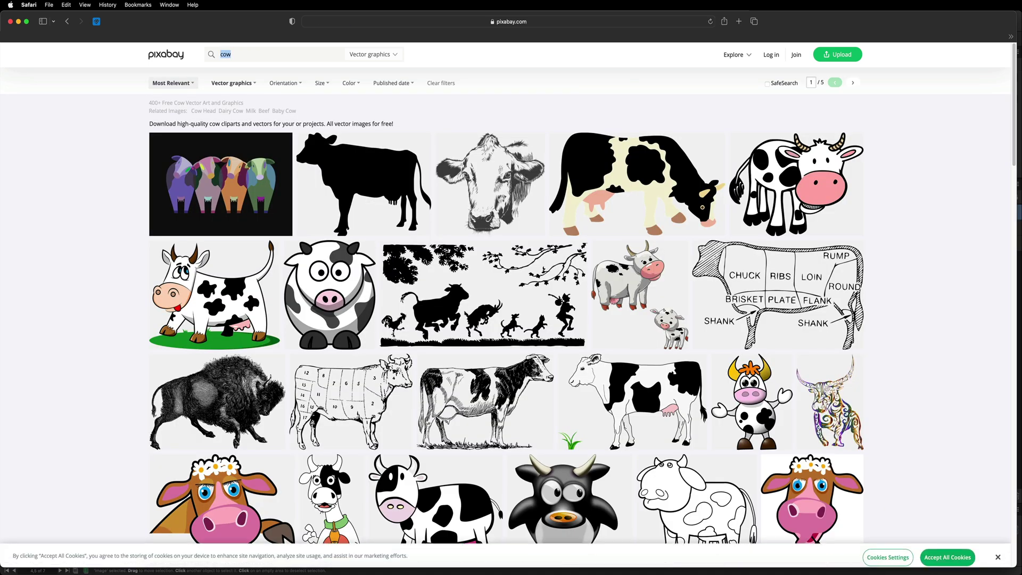
pyautogui.scroll(-5, 655, 351)
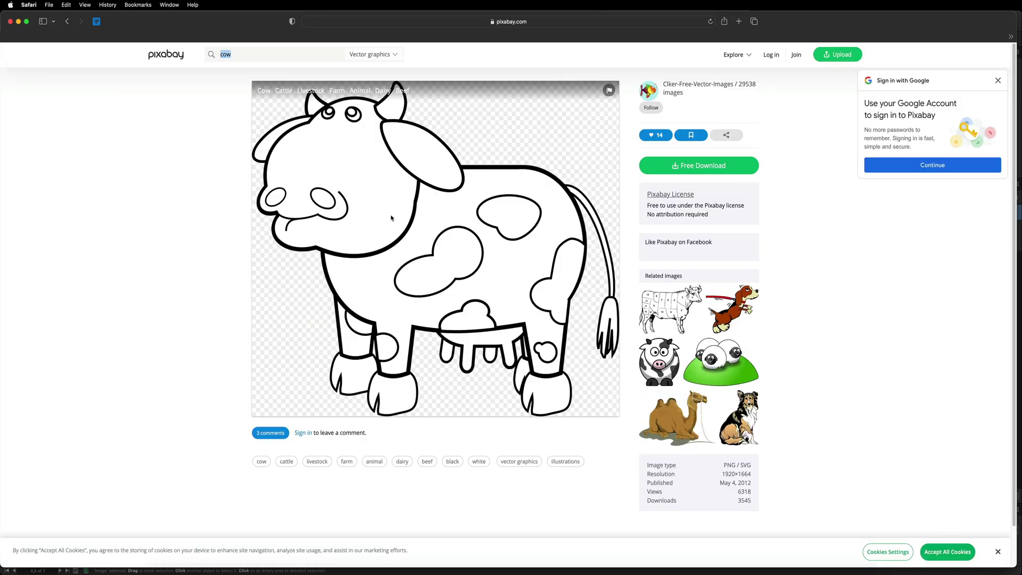
# - Copy the cow outline image from its Pixabay page and return to Affinity Publisher 2
pyautogui.rightClick(391, 217)
pyautogui.click(420, 297)
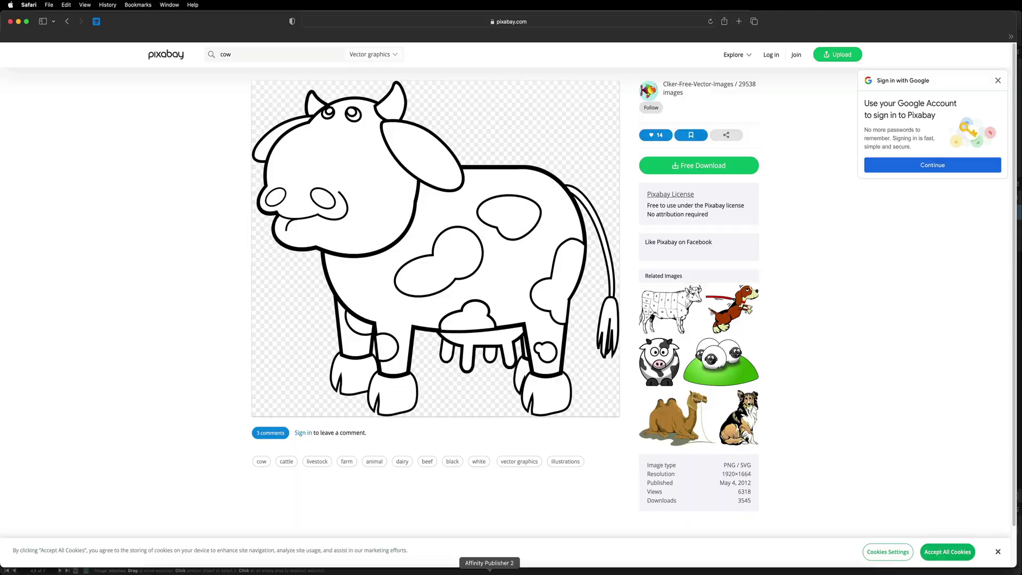
pyautogui.click(490, 572)
# - Paste the cow image onto page 6 and enlarge it to the margin width, about 191.5 mm by 166 mm, along the bottom margin
pyautogui.scroll(-5, 520, 361)
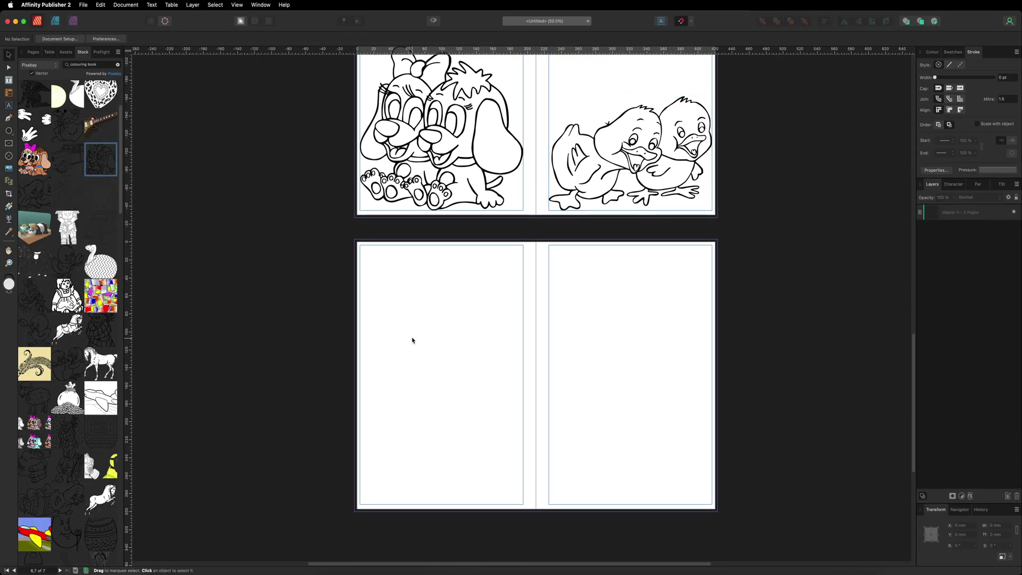
pyautogui.rightClick(413, 341)
pyautogui.click(440, 359)
pyautogui.moveTo(489, 315); pyautogui.dragTo(395, 464)
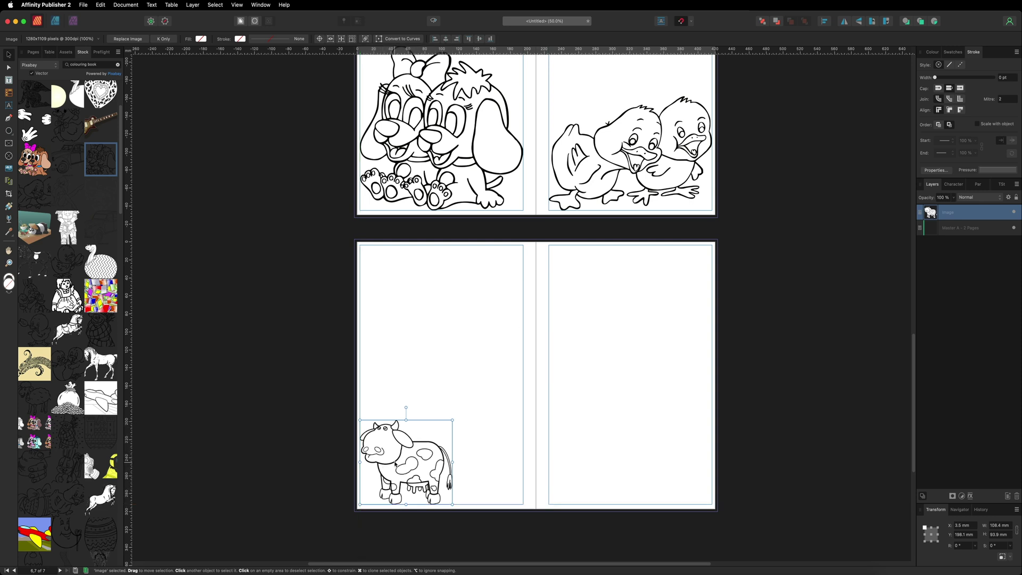
pyautogui.moveTo(452, 419); pyautogui.dragTo(506, 336)
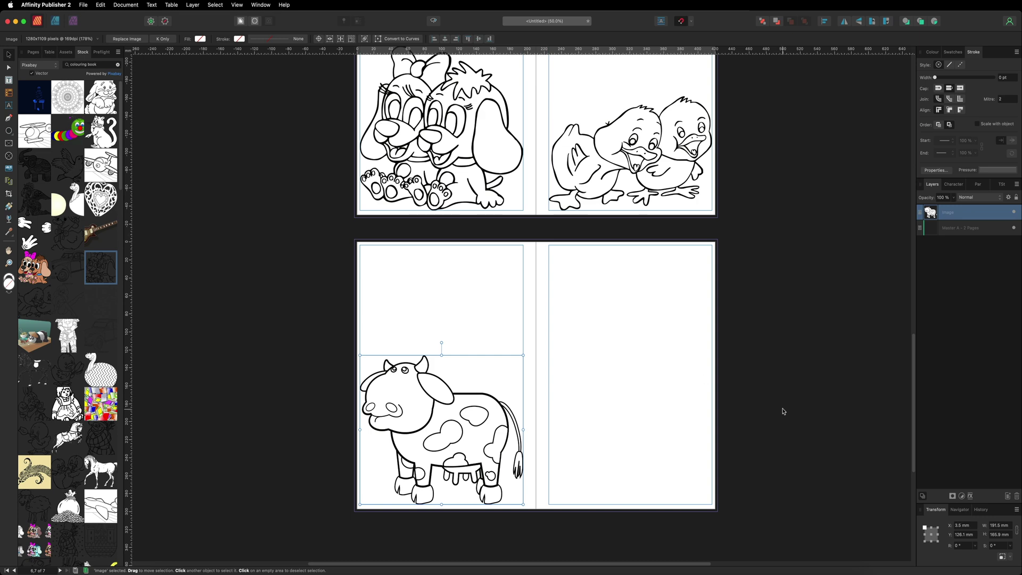
# - Switch to Canva, search the elements for "colouring book" and limit the results to graphics
pyautogui.click(823, 572)
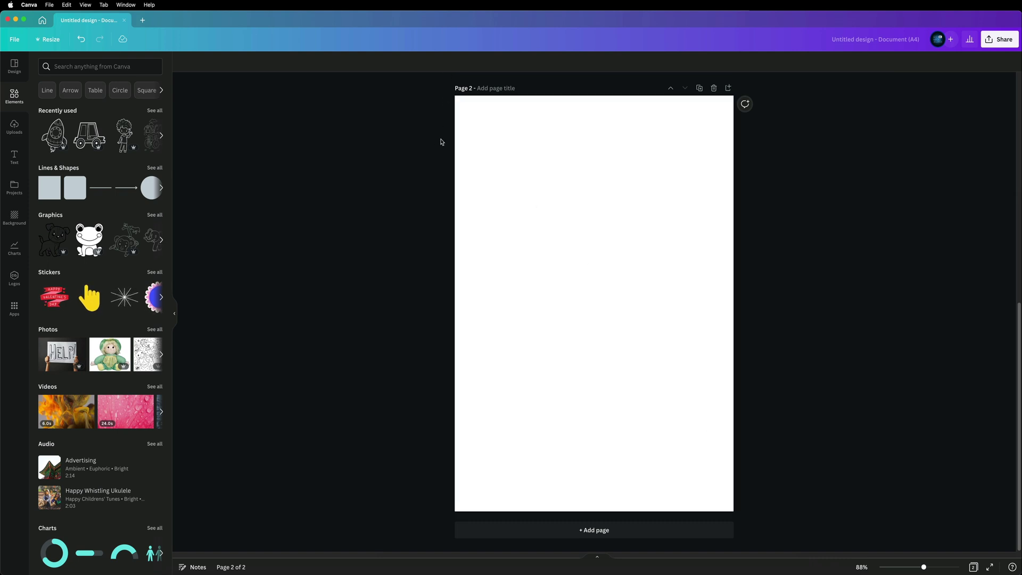
pyautogui.click(67, 66)
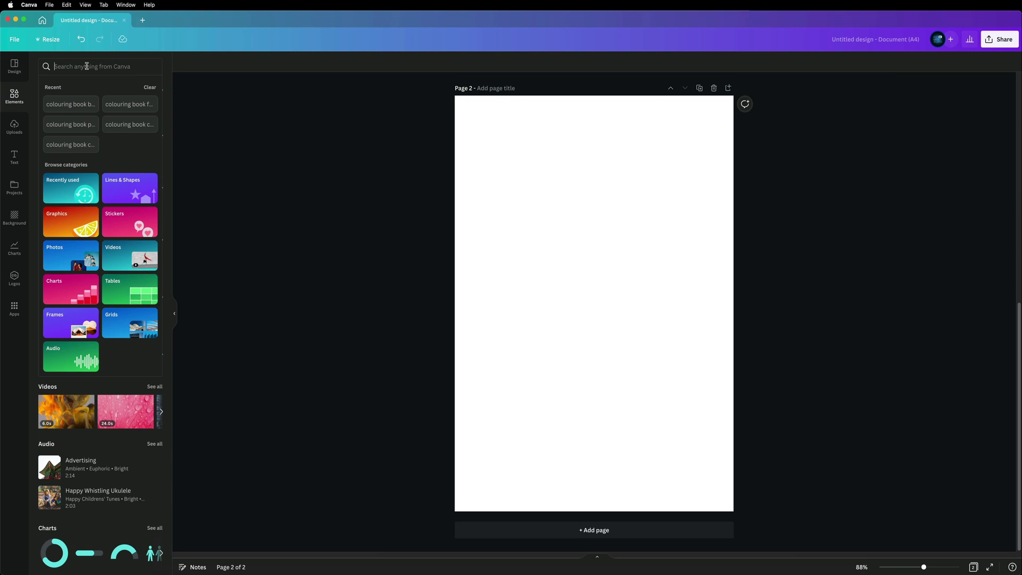
pyautogui.write('colouring book')
pyautogui.press('Return')
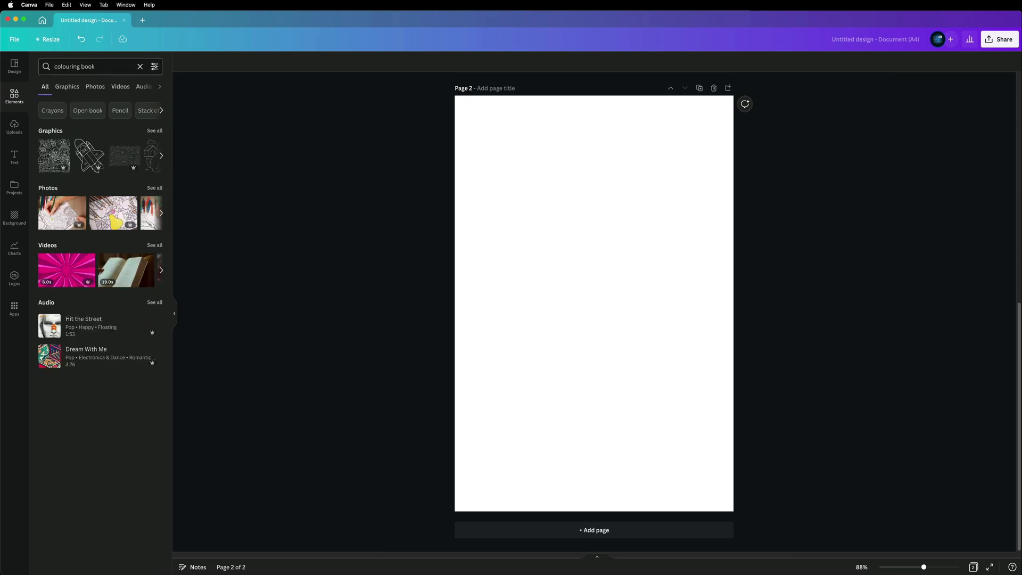
pyautogui.click(66, 87)
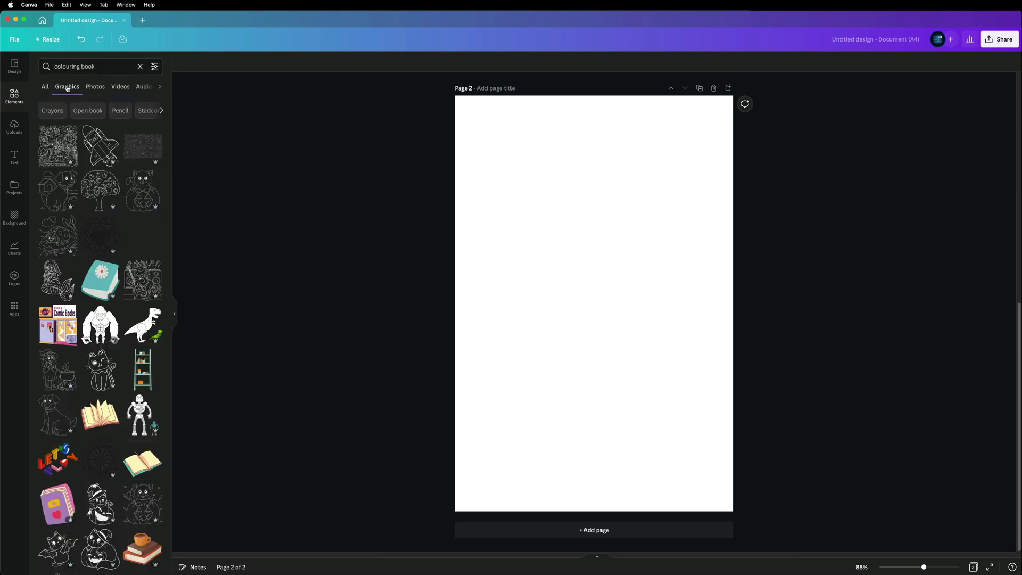
# - Place the space shuttle drawing from the graphics results on page 2, enlarged to almost the page width in the lower part
pyautogui.scroll(-10, 102, 182)
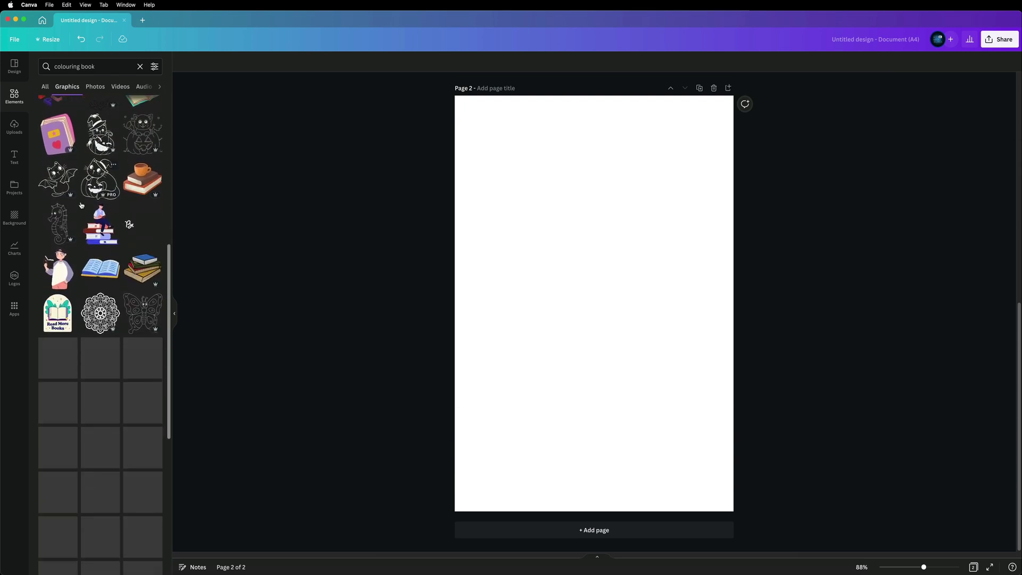
pyautogui.scroll(5, 81, 206)
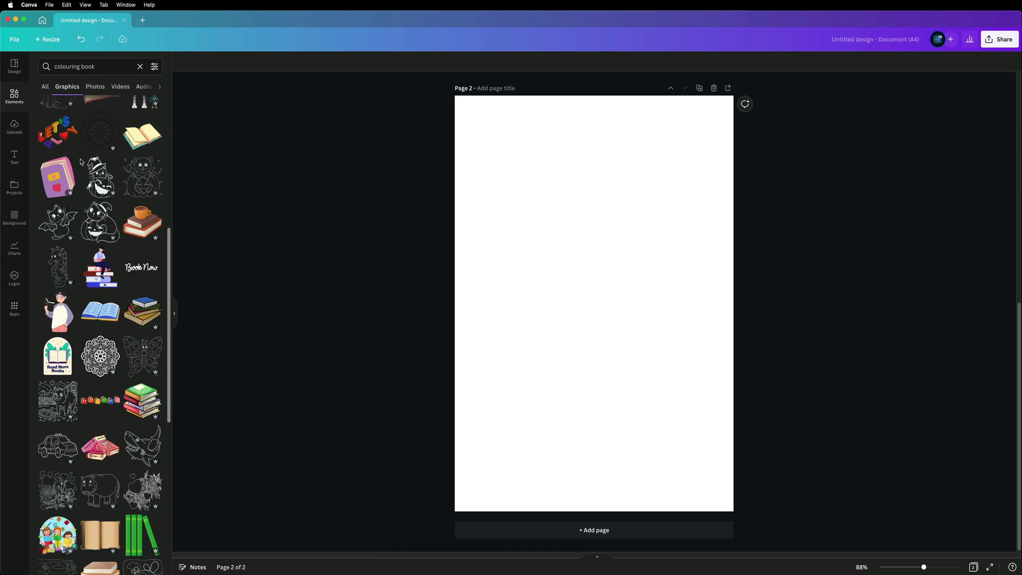
pyautogui.scroll(2, 81, 162)
pyautogui.scroll(1, 81, 162)
pyautogui.scroll(4, 81, 163)
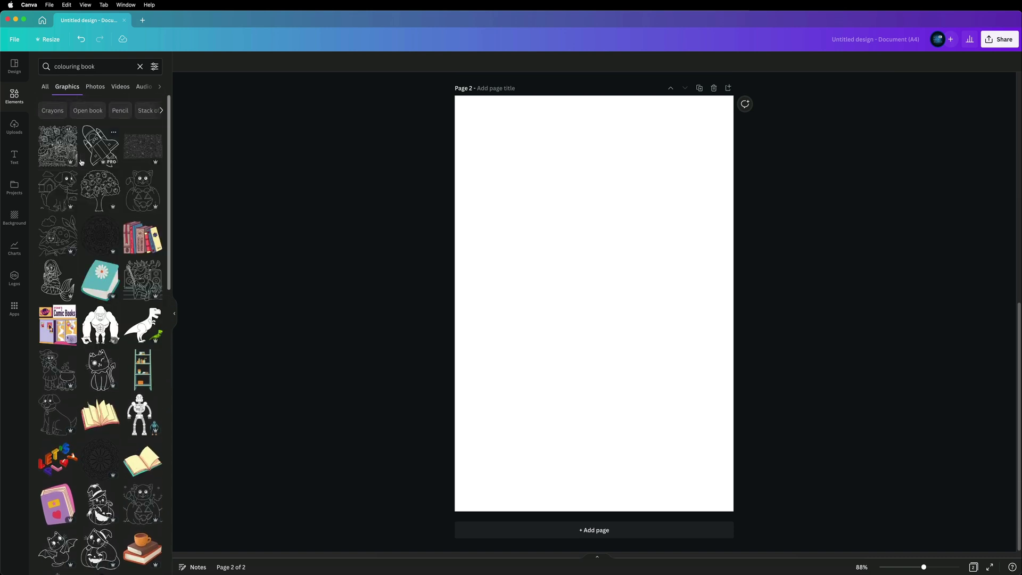
pyautogui.moveTo(100, 144); pyautogui.dragTo(554, 350)
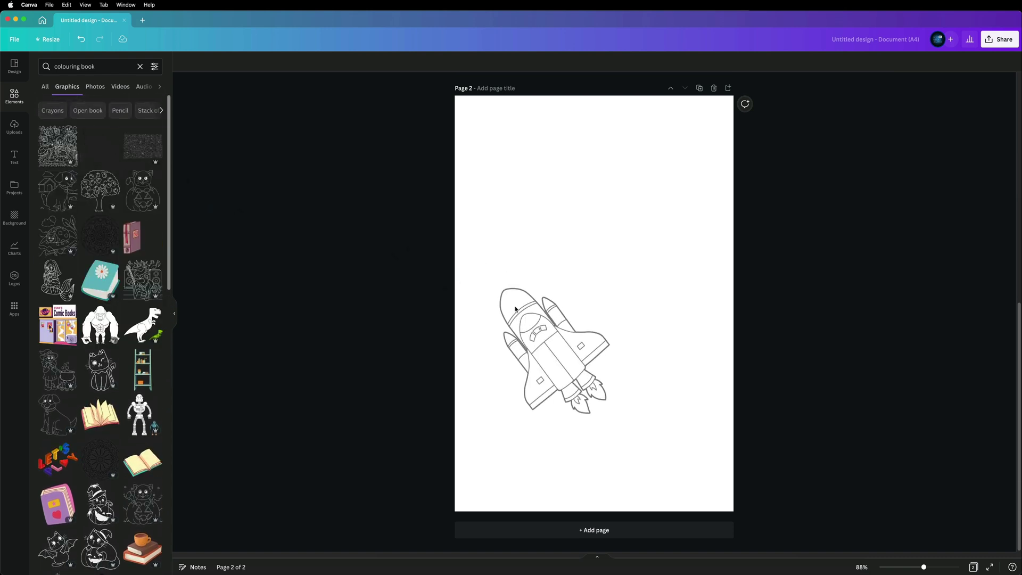
pyautogui.moveTo(610, 288); pyautogui.dragTo(742, 138)
pyautogui.moveTo(662, 201); pyautogui.dragTo(635, 269)
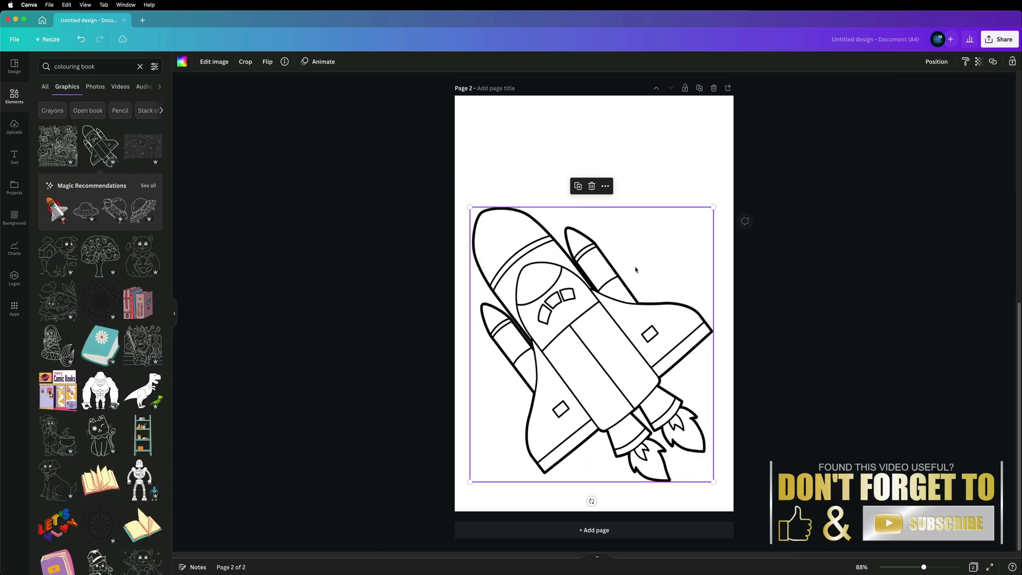
# - Add page 3 and place the cat-in-a-pumpkin drawing on it, enlarged to almost the page width in the lower part
pyautogui.click(728, 88)
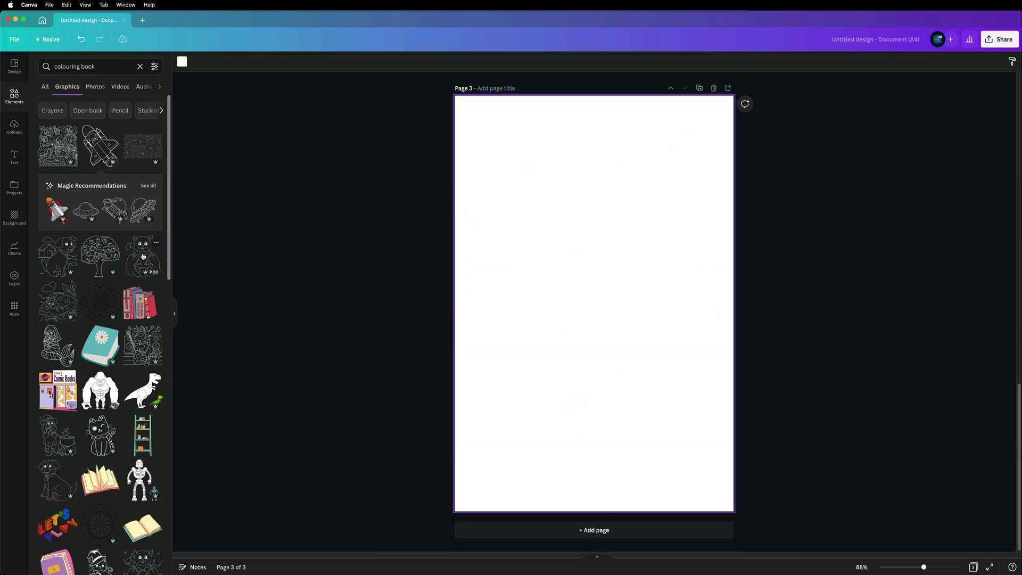
pyautogui.moveTo(140, 254); pyautogui.dragTo(549, 426)
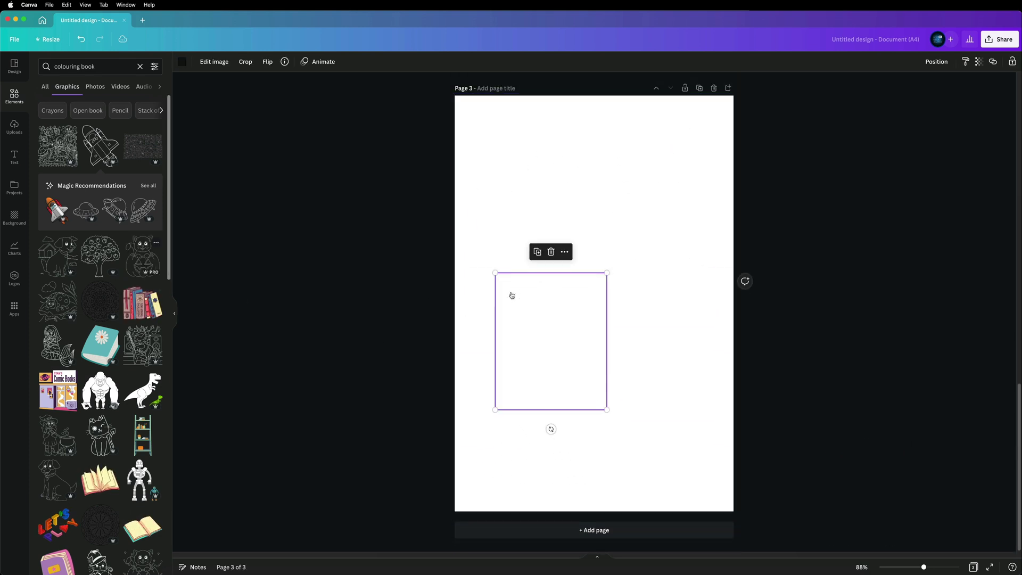
pyautogui.moveTo(609, 274); pyautogui.dragTo(720, 102)
pyautogui.moveTo(612, 234); pyautogui.dragTo(589, 314)
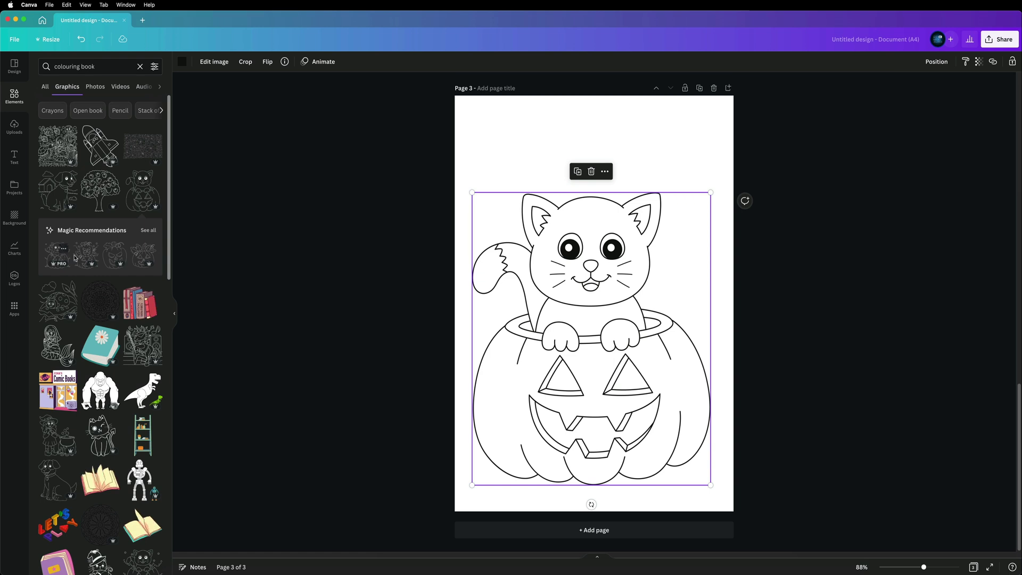
# - Show all recommendations matching the cat drawing, shrink the cat to the page's lower-left corner and place an enlarged walking mummy beside it
pyautogui.click(149, 229)
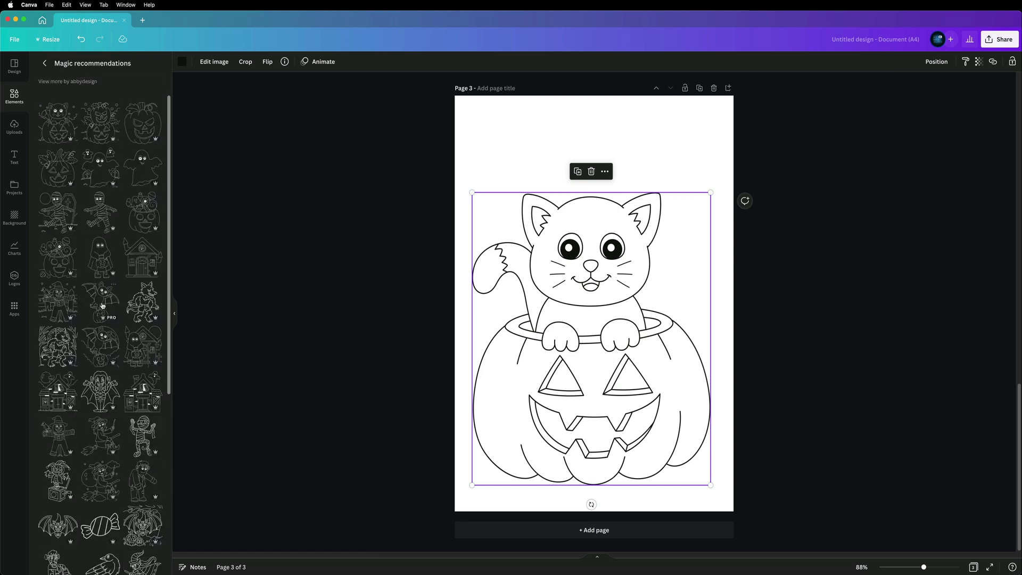
pyautogui.moveTo(711, 192); pyautogui.dragTo(612, 400)
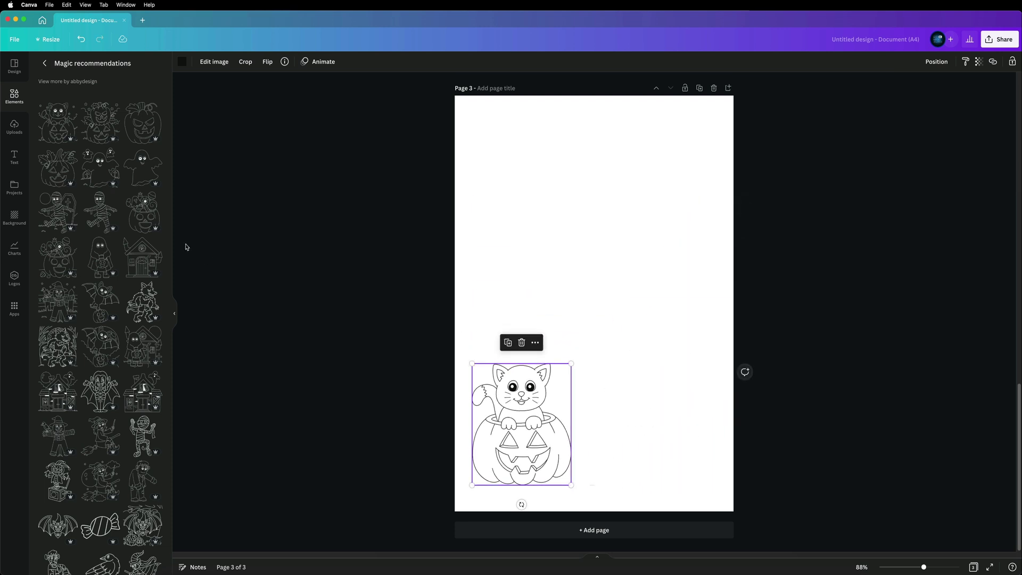
pyautogui.moveTo(107, 215); pyautogui.dragTo(604, 340)
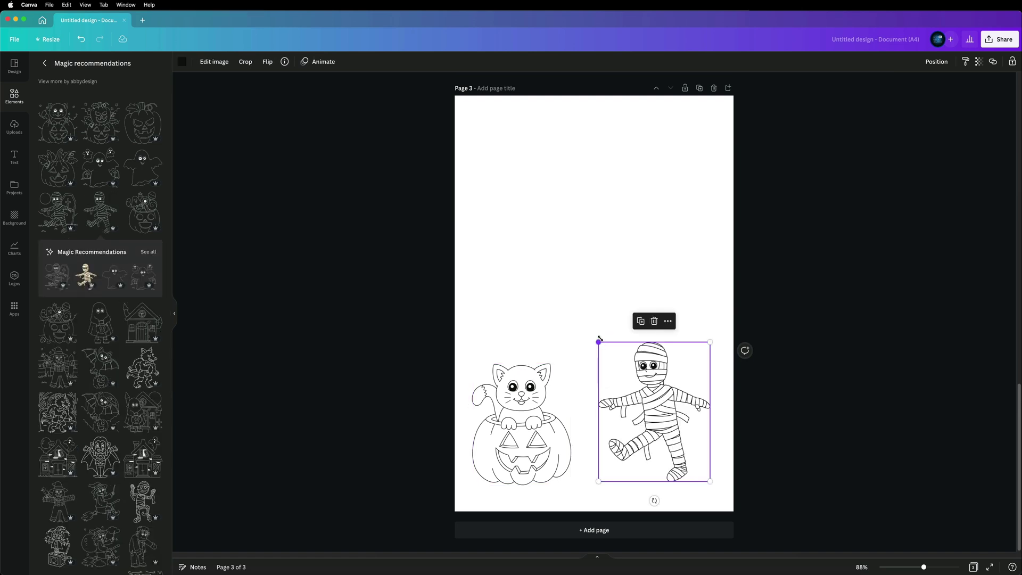
pyautogui.moveTo(599, 343); pyautogui.dragTo(548, 264)
pyautogui.moveTo(592, 305); pyautogui.dragTo(603, 305)
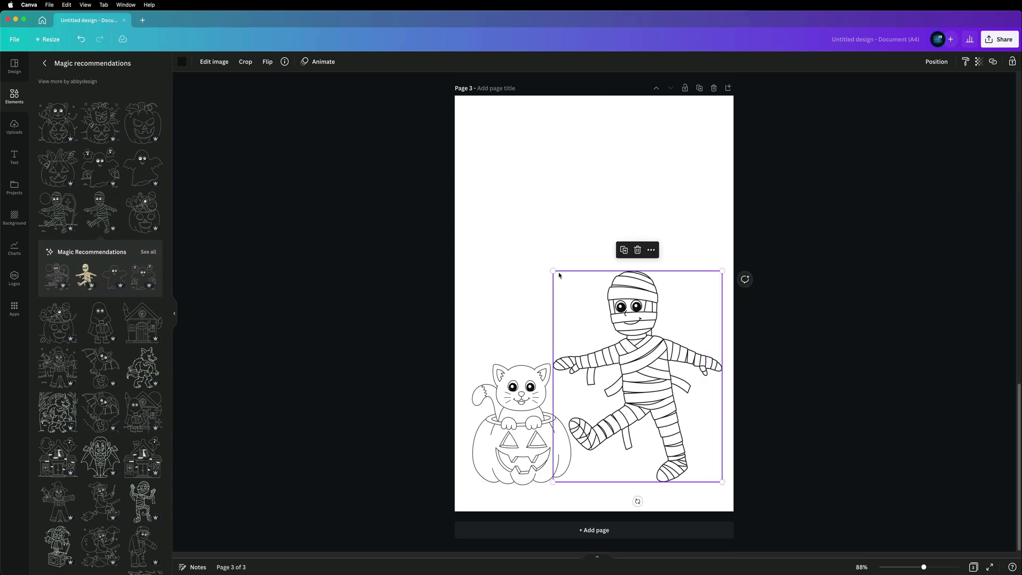
# - Delete the mummy and the cat-in-a-pumpkin drawings from page 3
pyautogui.press('Delete')
pyautogui.click(531, 392)
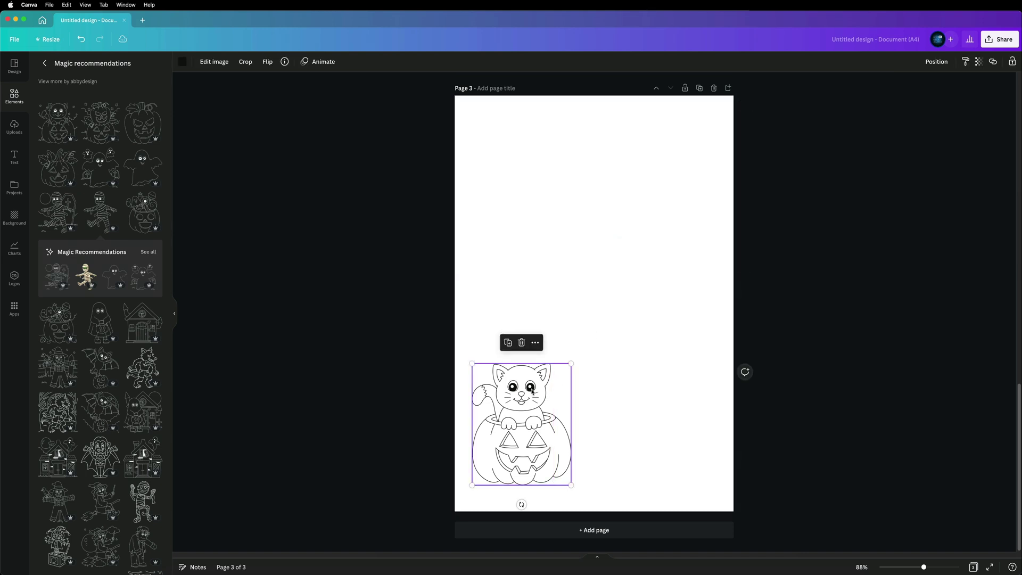
pyautogui.press('Delete')
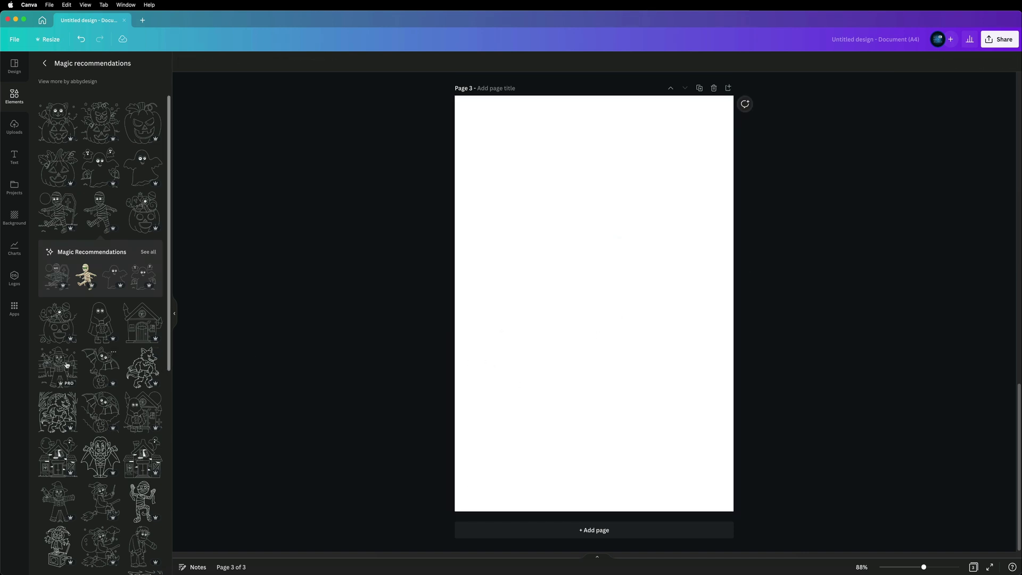
# - Place the recommended scarecrow-with-crow scene on page 3, enlarge it to the full page width and align it with the bottom edge
pyautogui.moveTo(54, 366); pyautogui.dragTo(543, 379)
pyautogui.moveTo(595, 320); pyautogui.dragTo(714, 164)
pyautogui.moveTo(490, 440); pyautogui.dragTo(454, 472)
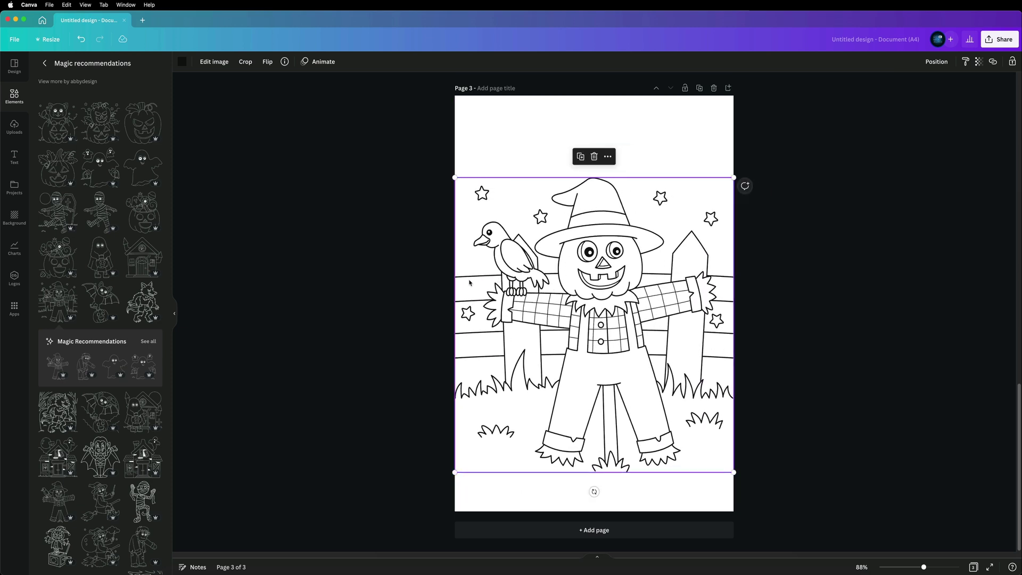
pyautogui.moveTo(620, 250); pyautogui.dragTo(624, 264)
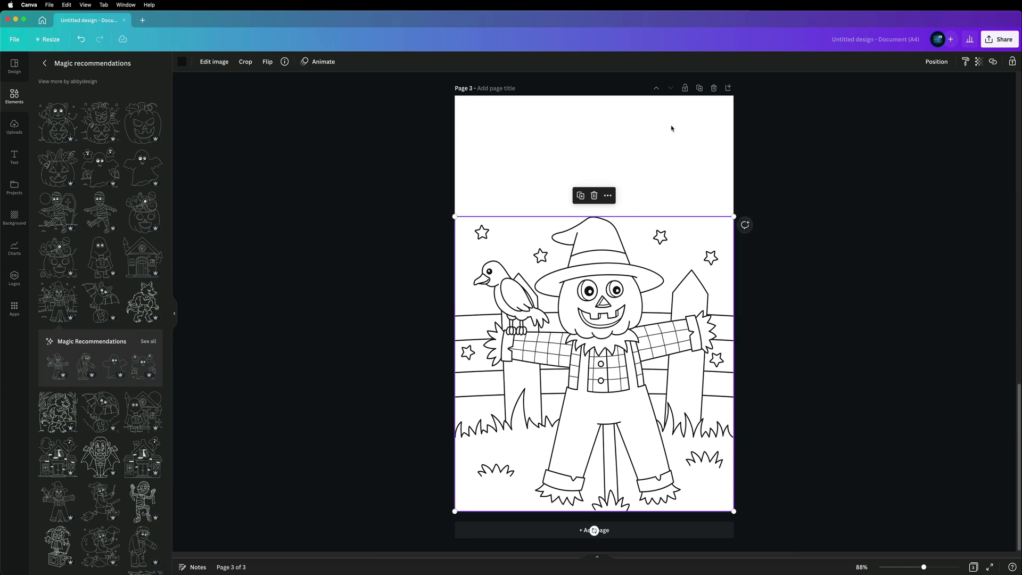
# - Add page 4 and place the ghost-and-haunted-house scene on it, enlarged to the full page width and aligned with the bottom edge
pyautogui.click(727, 92)
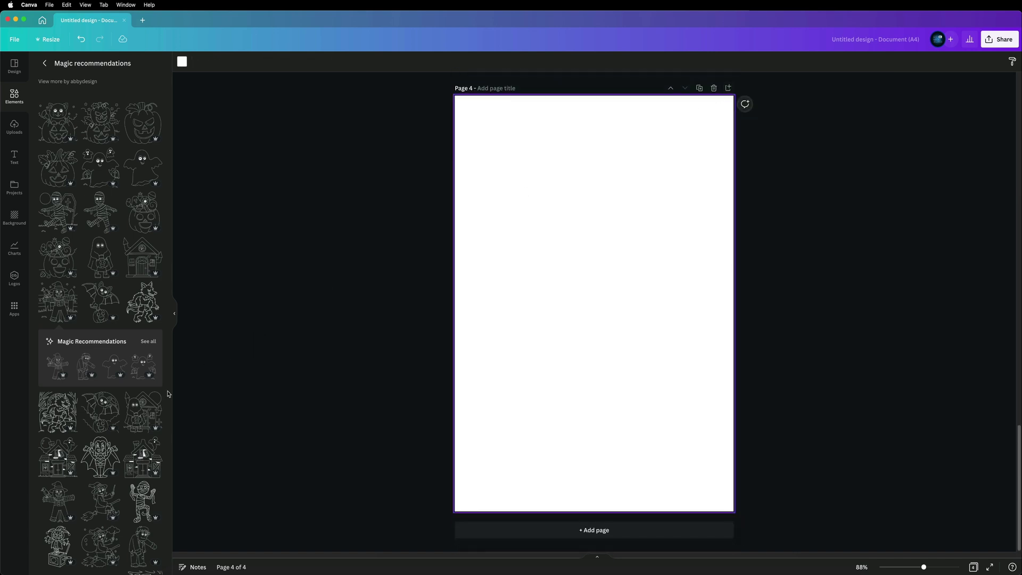
pyautogui.moveTo(143, 412); pyautogui.dragTo(593, 426)
pyautogui.moveTo(531, 357); pyautogui.dragTo(472, 255)
pyautogui.moveTo(650, 277); pyautogui.dragTo(754, 205)
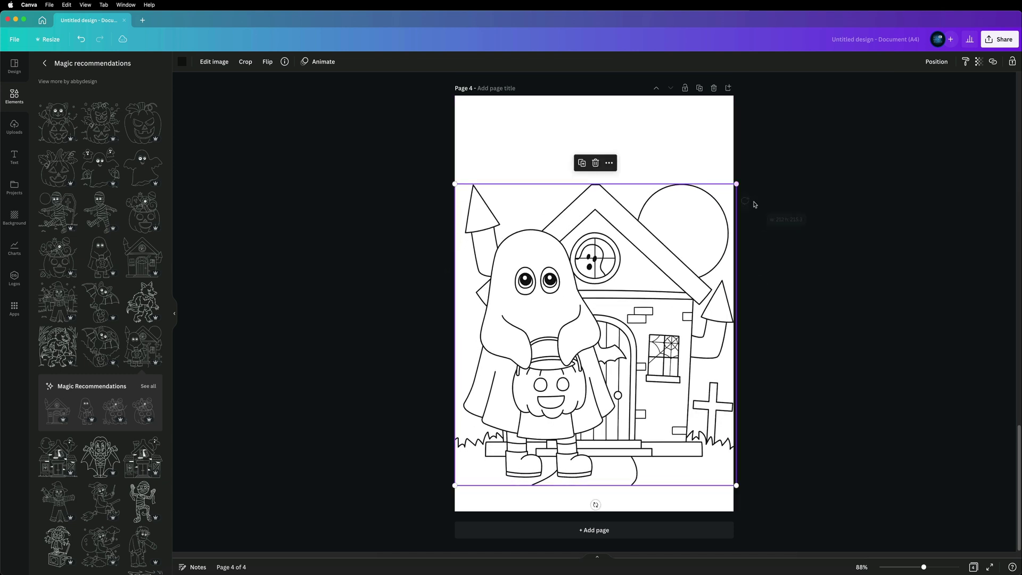
pyautogui.moveTo(663, 221); pyautogui.dragTo(662, 250)
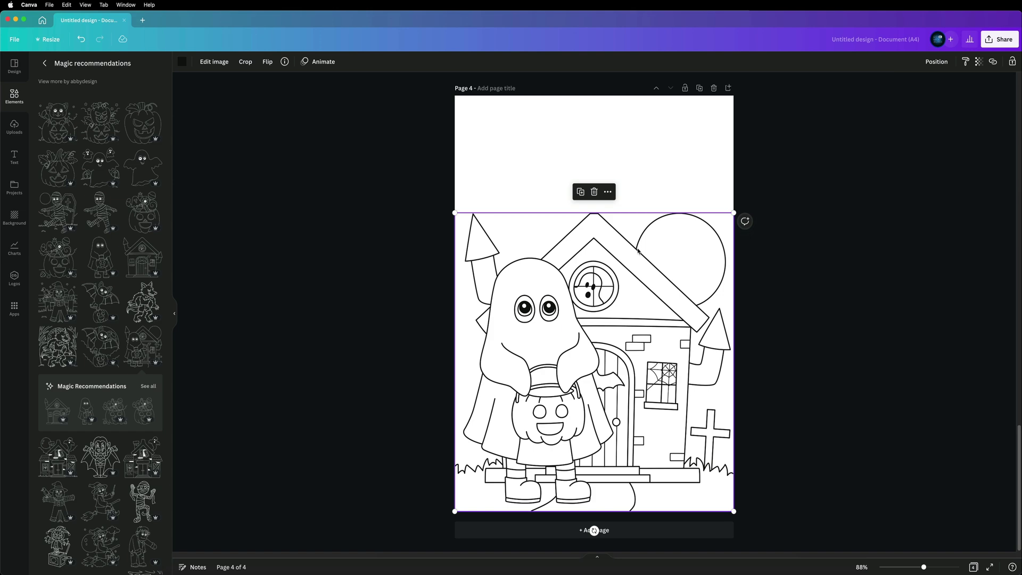
# - Review the placed drawings on the document's pages, especially the scarecrow scene on page 3 and the ghost scene on page 4
pyautogui.scroll(10, 639, 251)
pyautogui.scroll(-6, 638, 251)
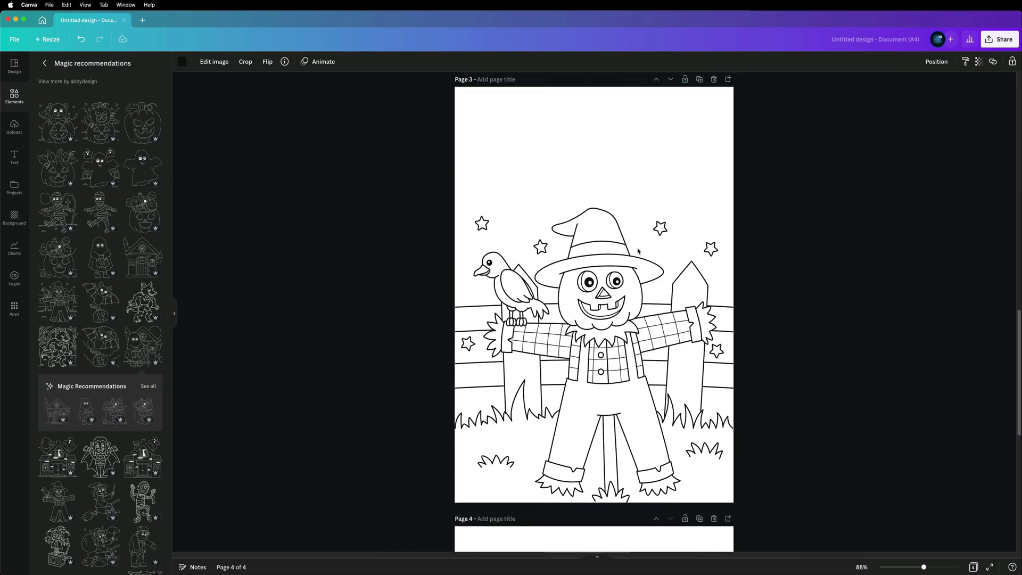
pyautogui.scroll(-3, 638, 251)
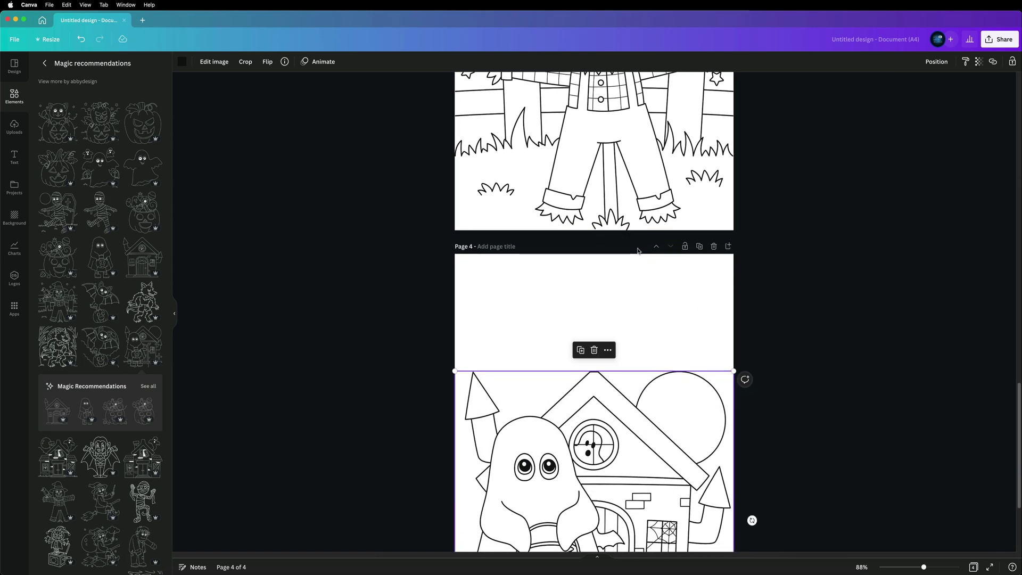
pyautogui.scroll(-2, 638, 251)
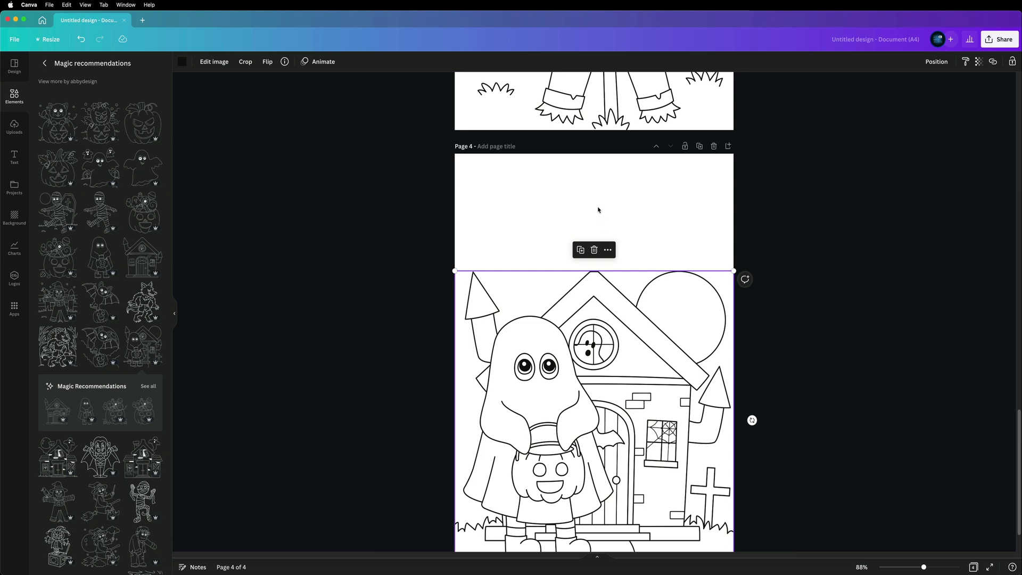
pyautogui.scroll(-1, 598, 208)
pyautogui.scroll(4, 660, 402)
pyautogui.scroll(5, 660, 402)
pyautogui.scroll(-3, 577, 346)
pyautogui.scroll(-5, 577, 346)
pyautogui.scroll(5, 595, 292)
pyautogui.scroll(6, 595, 292)
pyautogui.scroll(-2, 541, 255)
pyautogui.scroll(-6, 540, 255)
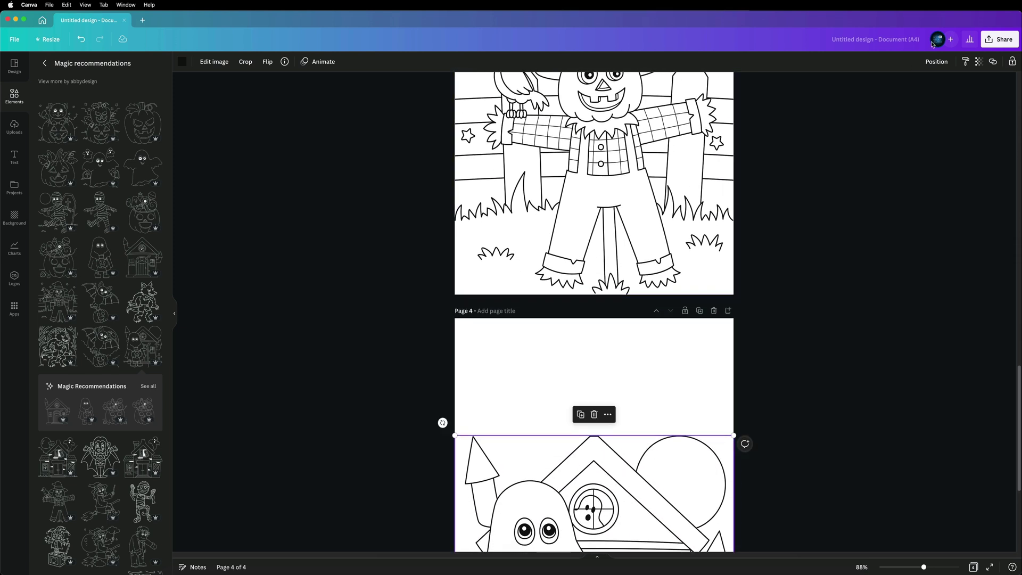
# - Examine the design's PNG download settings and the list of pages that can be included, and close them without downloading
pyautogui.click(999, 41)
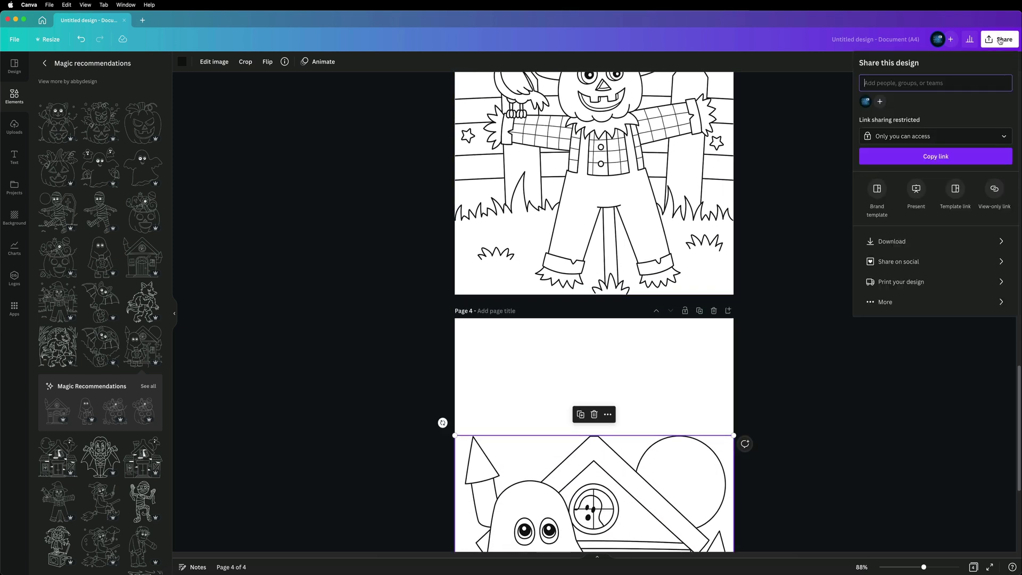
pyautogui.click(888, 241)
pyautogui.click(883, 193)
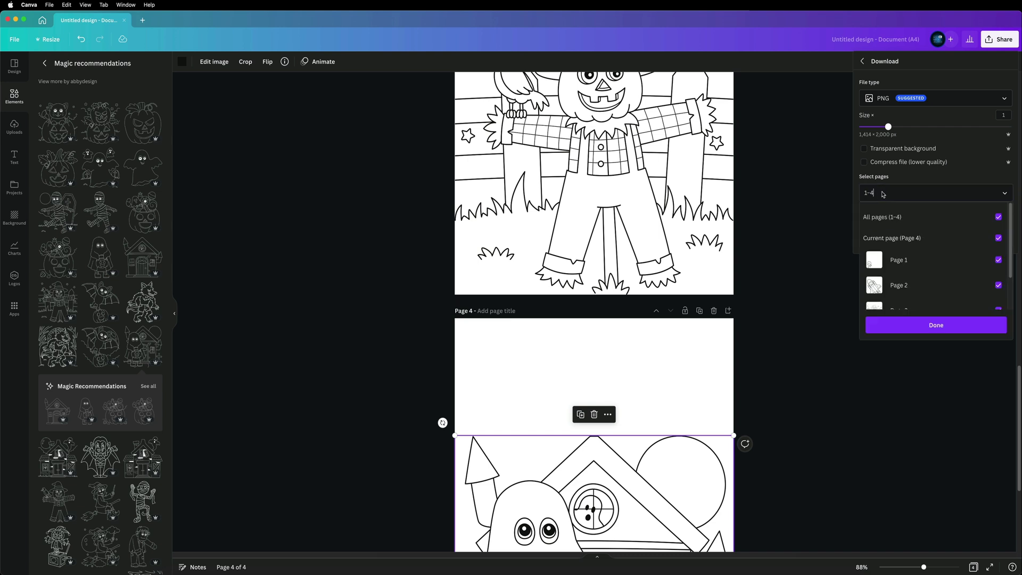
pyautogui.scroll(-2, 931, 290)
pyautogui.scroll(2, 891, 269)
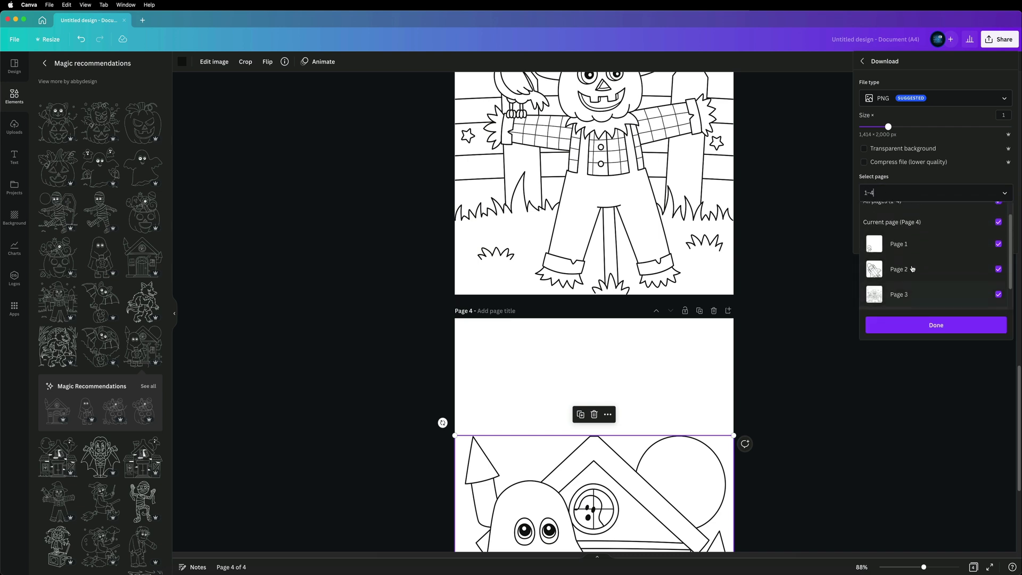
pyautogui.click(999, 215)
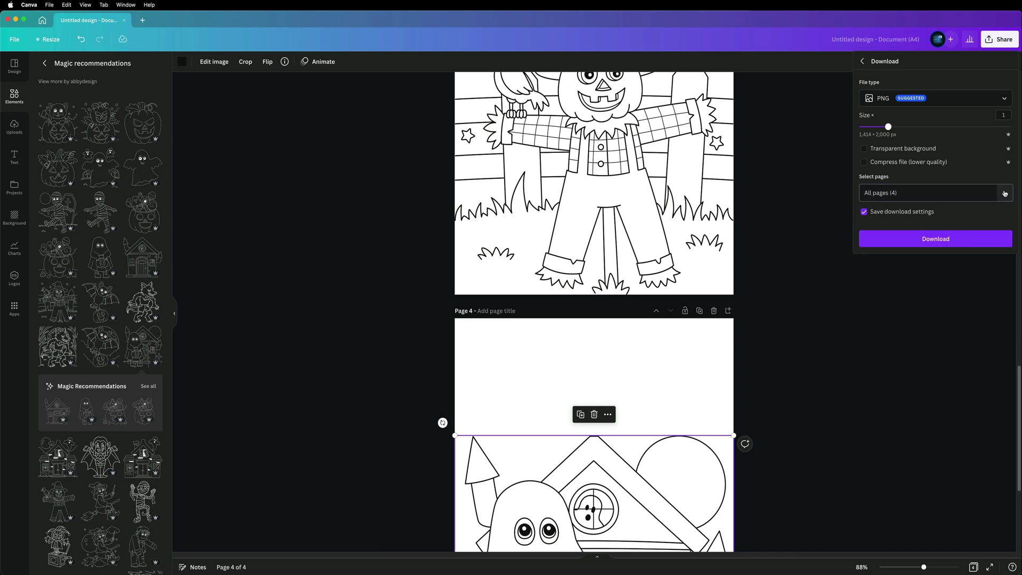
pyautogui.click(790, 216)
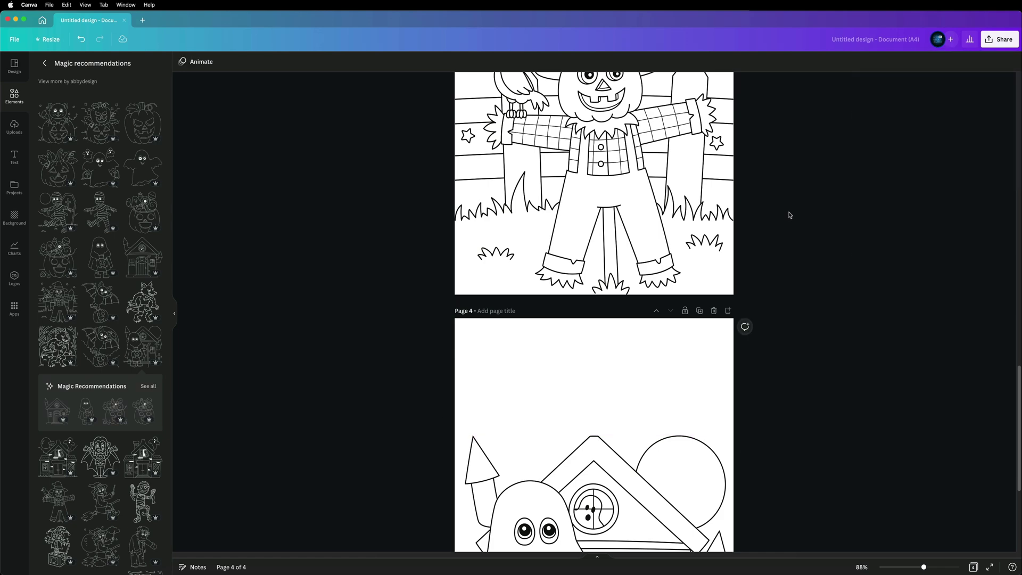
# - Search the graphics for "colouring book sheep" and place the standing woolly sheep in the upper-left corner of page 3
pyautogui.scroll(10, 790, 215)
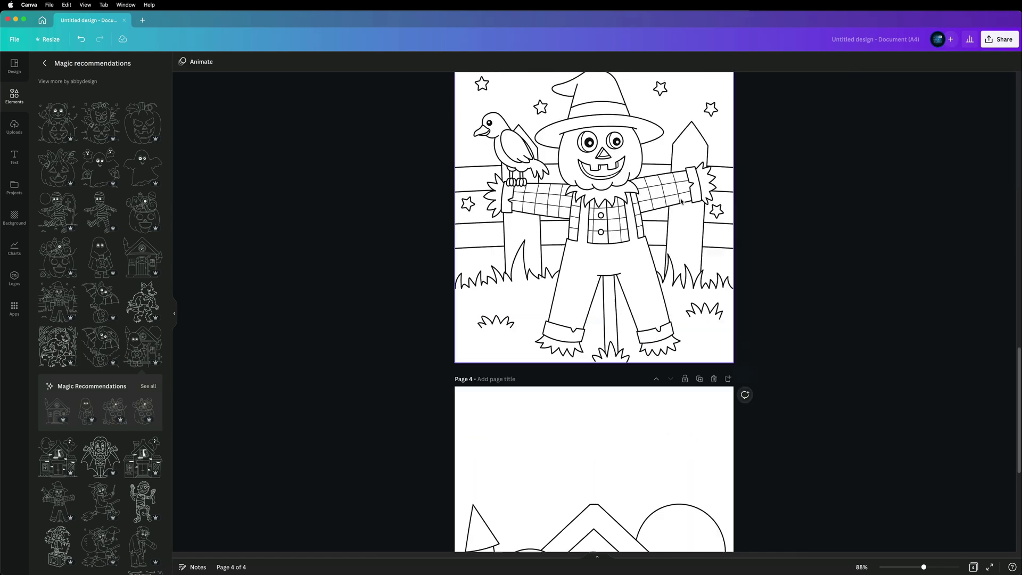
pyautogui.click(45, 64)
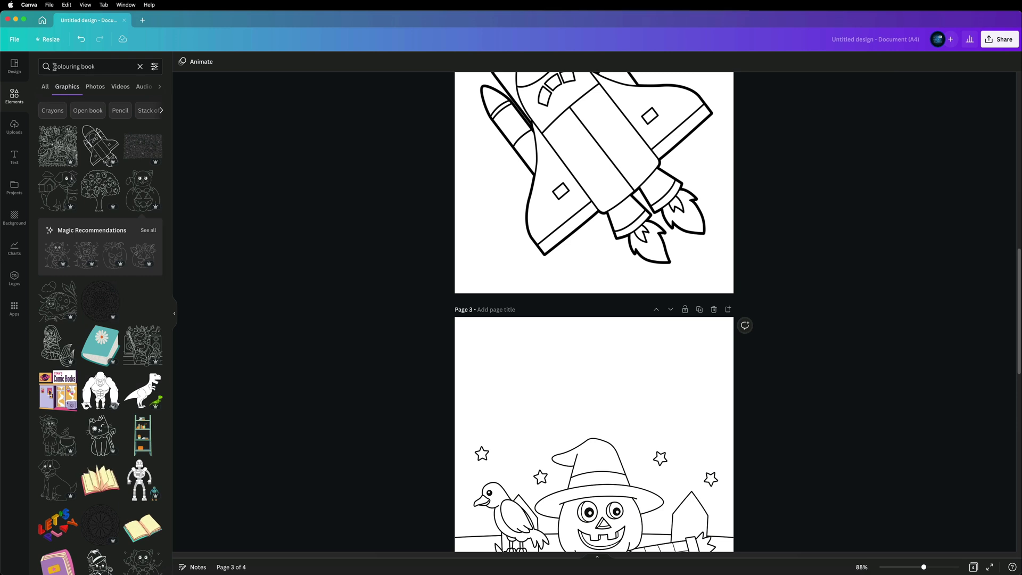
pyautogui.click(105, 66)
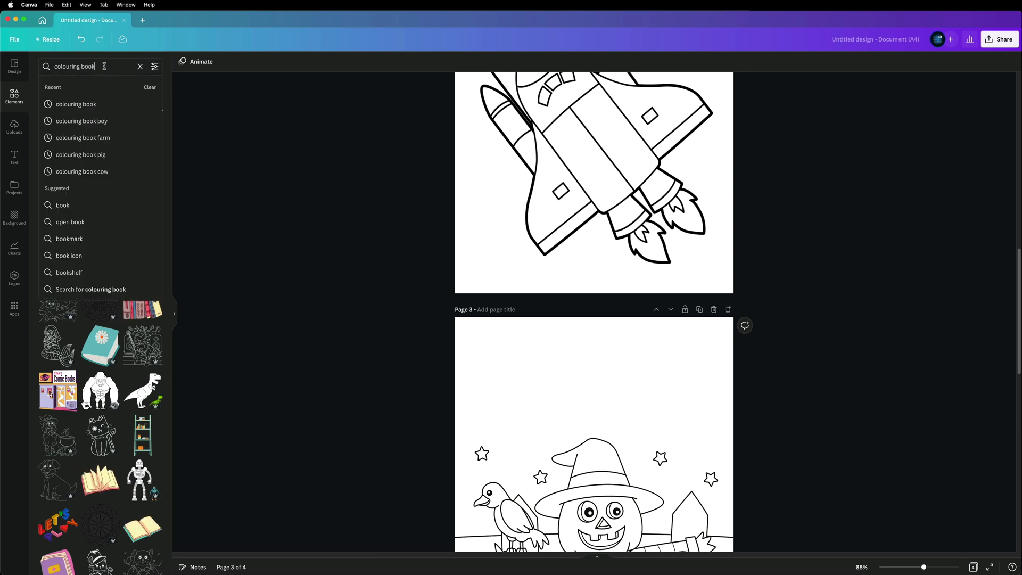
pyautogui.write('s')
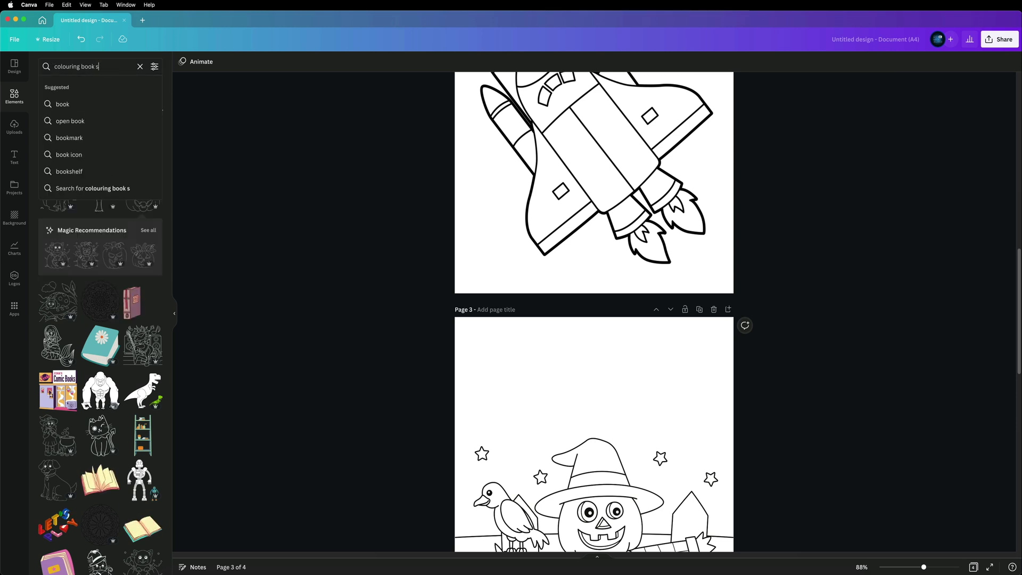
pyautogui.write('heep')
pyautogui.press('Return')
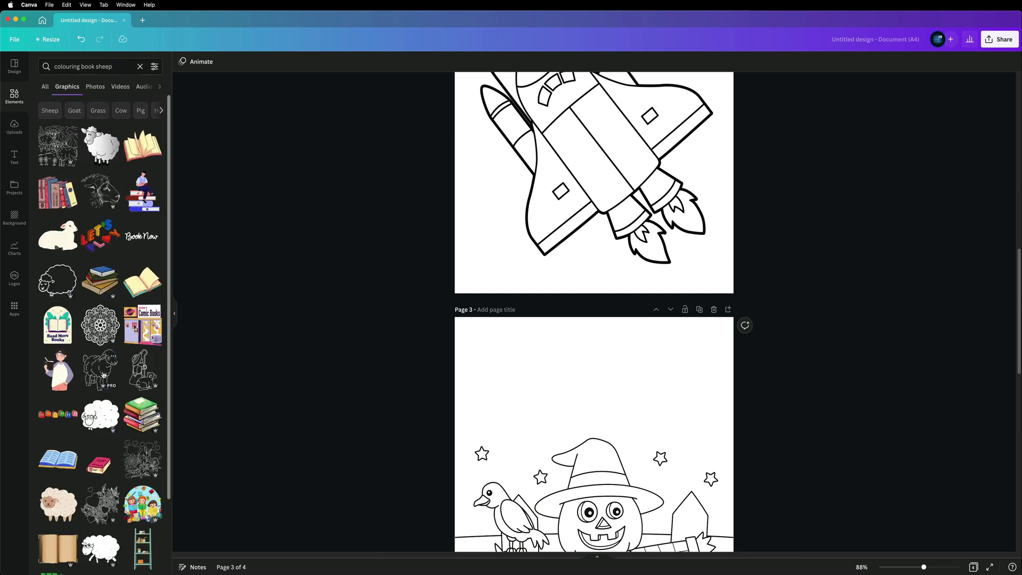
pyautogui.moveTo(103, 375); pyautogui.dragTo(506, 356)
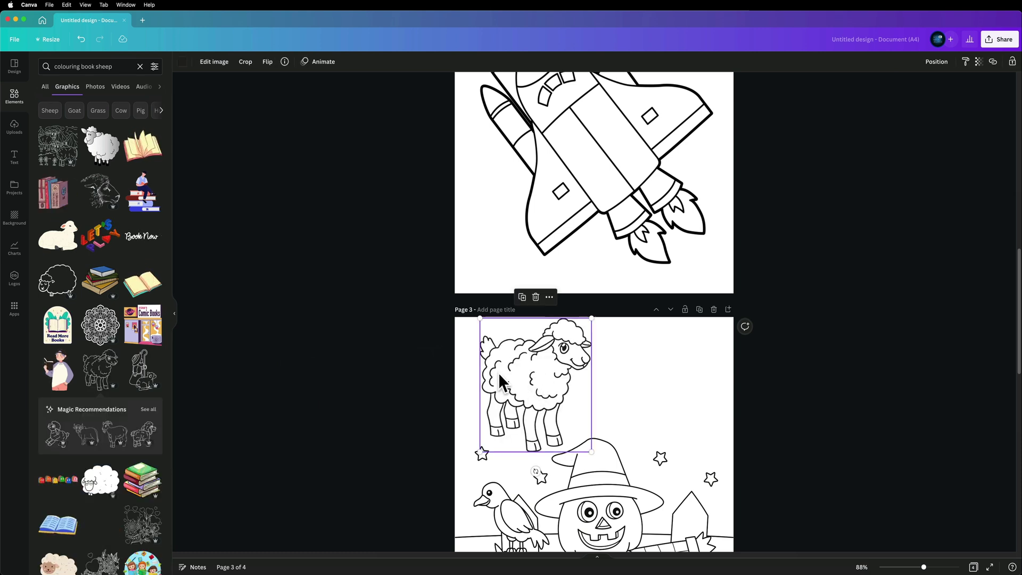
pyautogui.moveTo(539, 348); pyautogui.dragTo(515, 350)
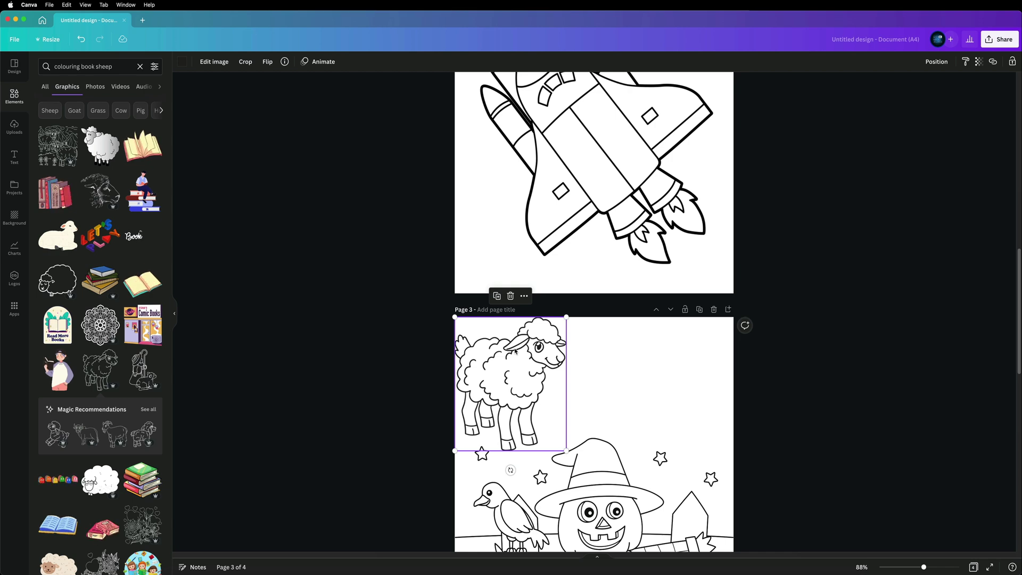
pyautogui.scroll(-3, 515, 350)
pyautogui.scroll(5, 547, 303)
pyautogui.scroll(1, 547, 303)
pyautogui.scroll(-5, 567, 282)
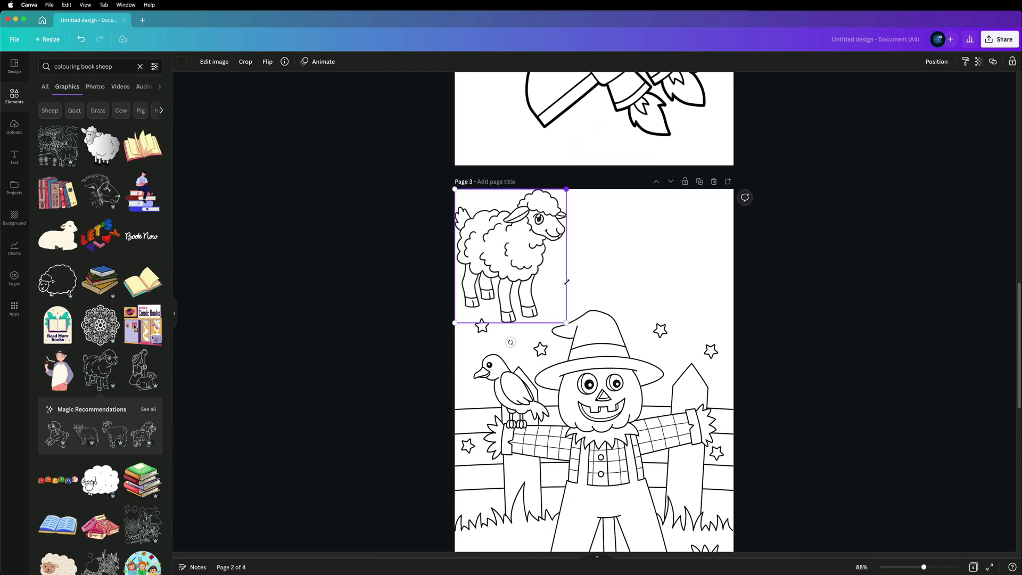
pyautogui.scroll(-3, 566, 282)
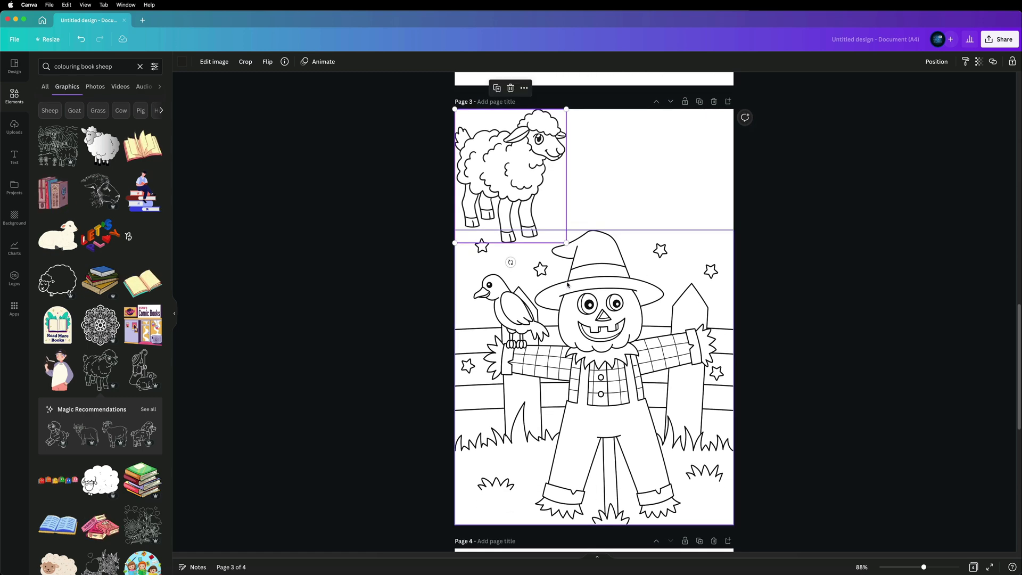
pyautogui.scroll(2, 568, 285)
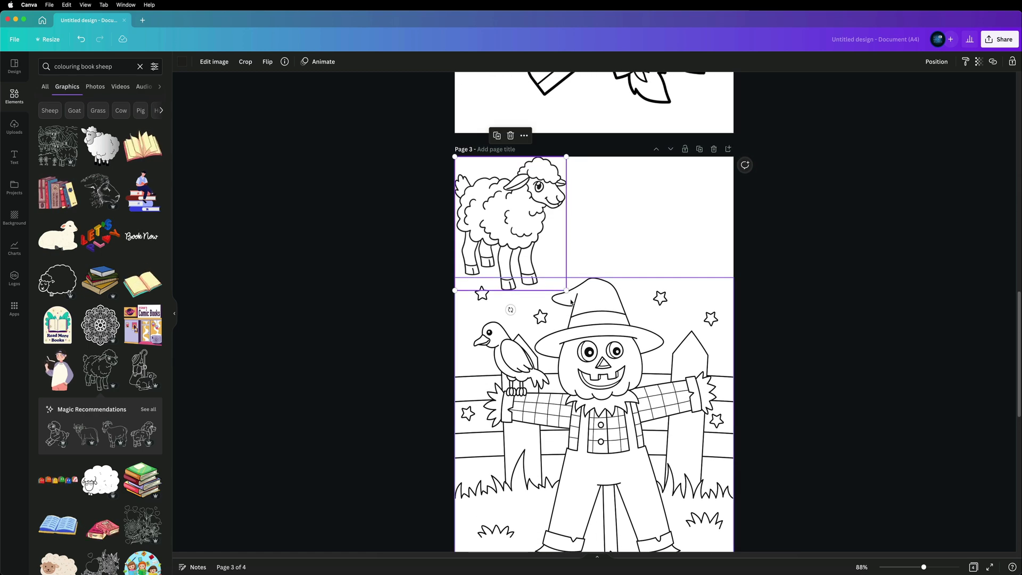
pyautogui.scroll(10, 479, 266)
pyautogui.scroll(-5, 390, 230)
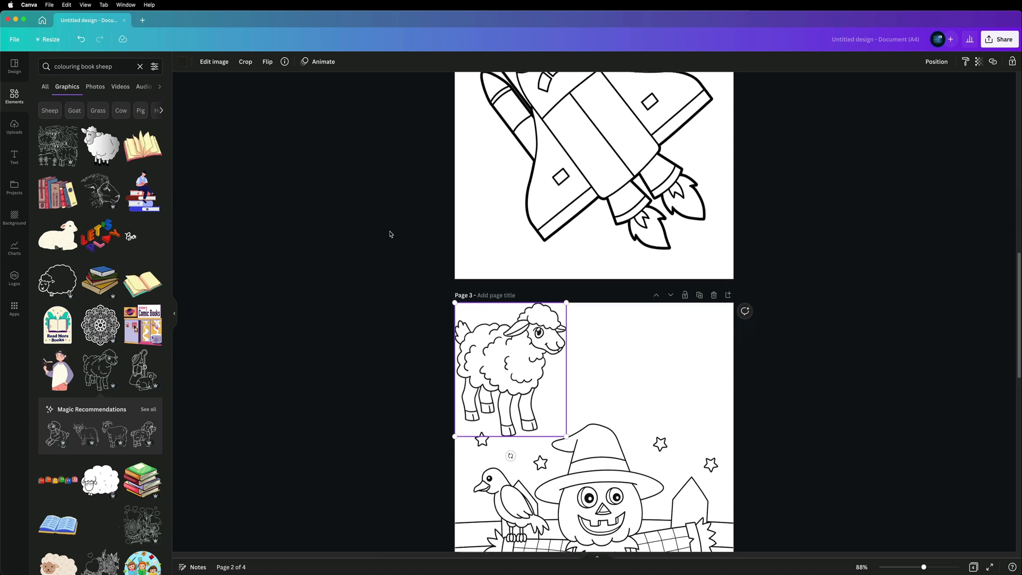
pyautogui.scroll(-1, 390, 235)
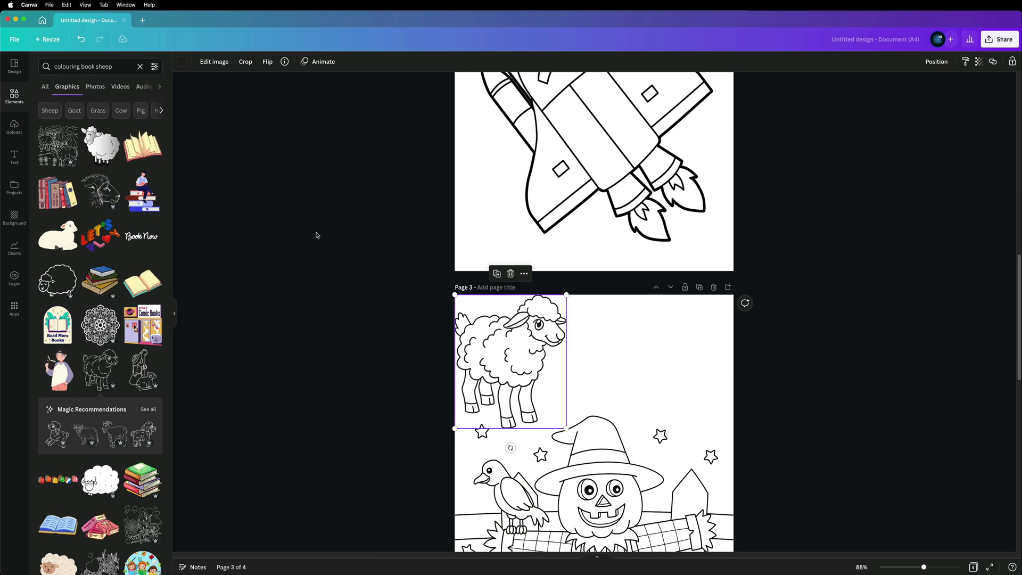
pyautogui.scroll(-3, 316, 235)
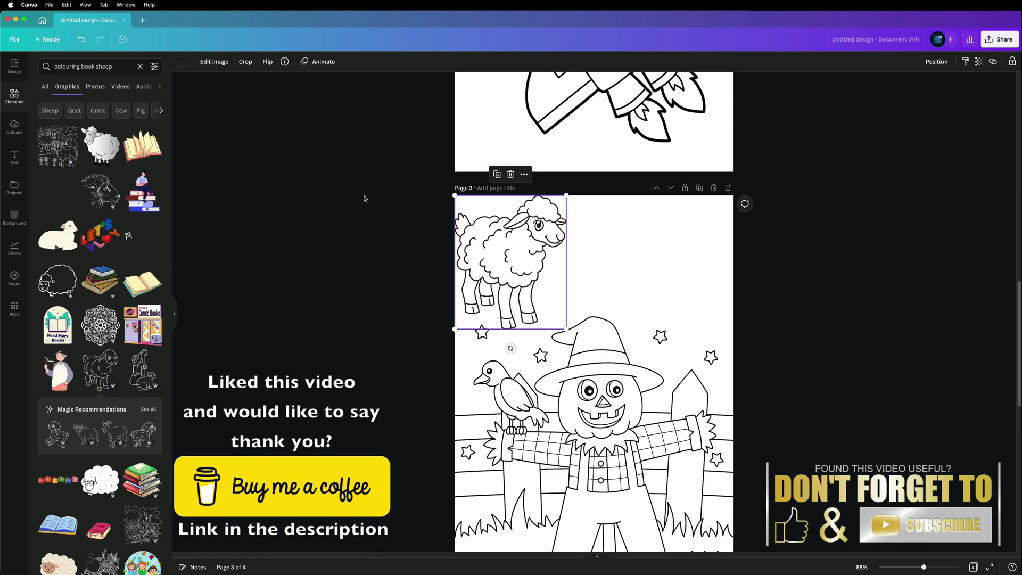
pyautogui.scroll(-2, 364, 199)
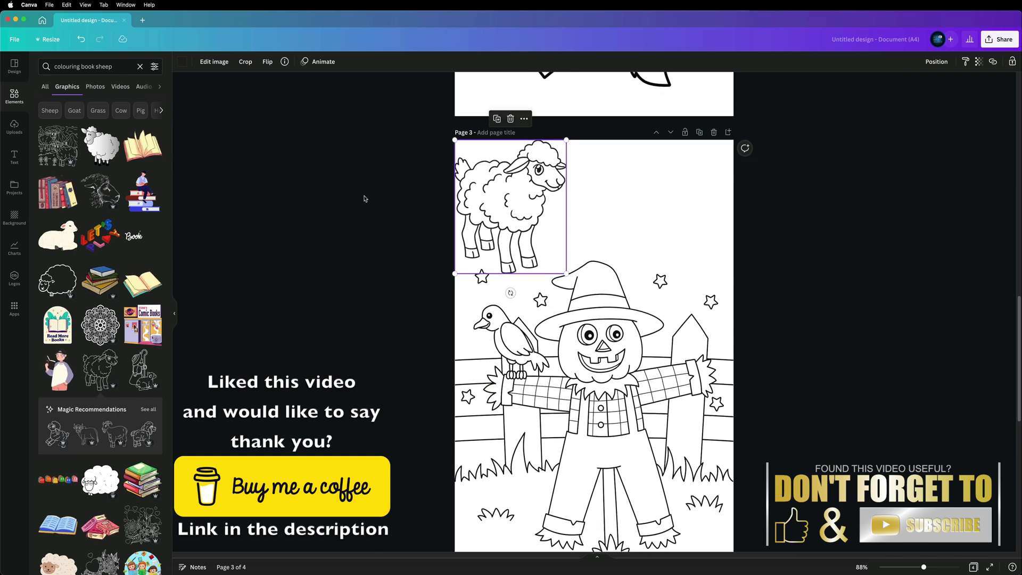